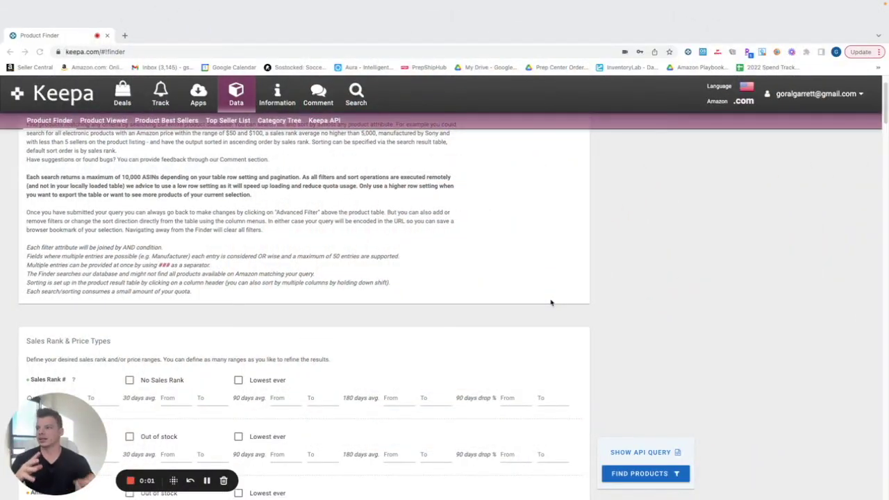
Restrict the sales rank filter to products that have no sales rank
{"action": "scroll", "coordinate": [559, 300], "scroll_direction": "up", "scroll_amount": 1}
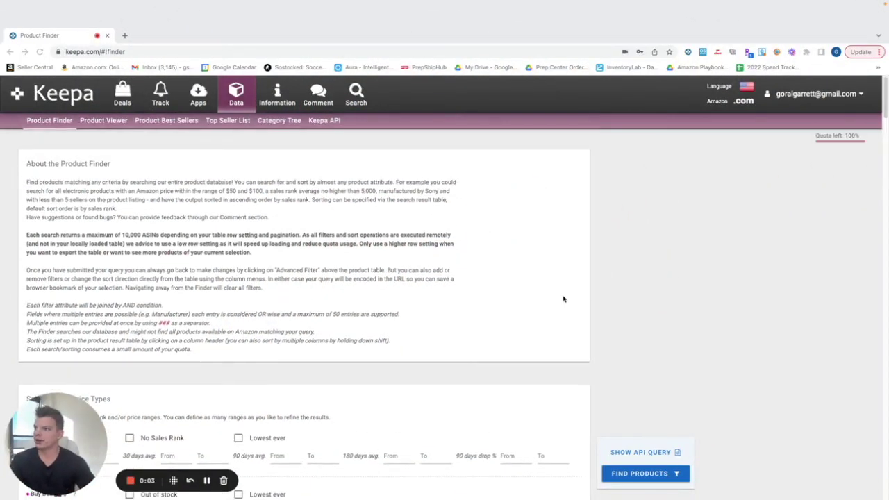
{"action": "scroll", "coordinate": [563, 298], "scroll_direction": "down", "scroll_amount": 1}
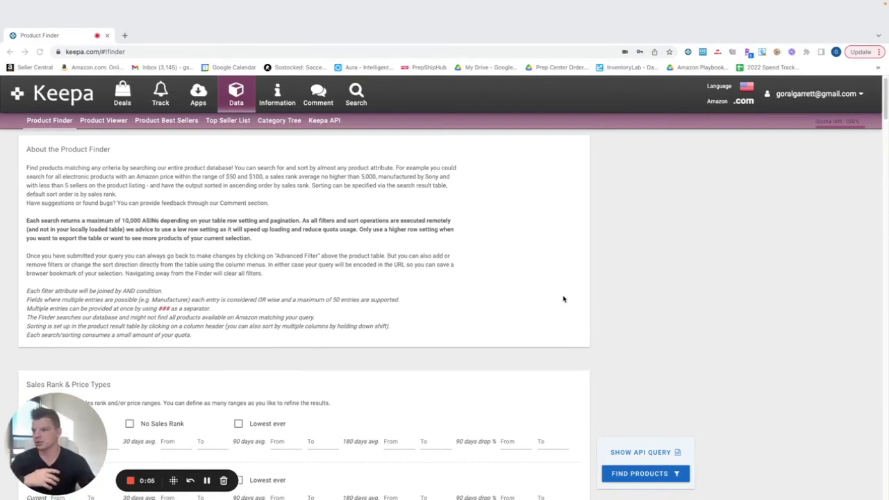
{"action": "scroll", "coordinate": [563, 299], "scroll_direction": "down", "scroll_amount": 1}
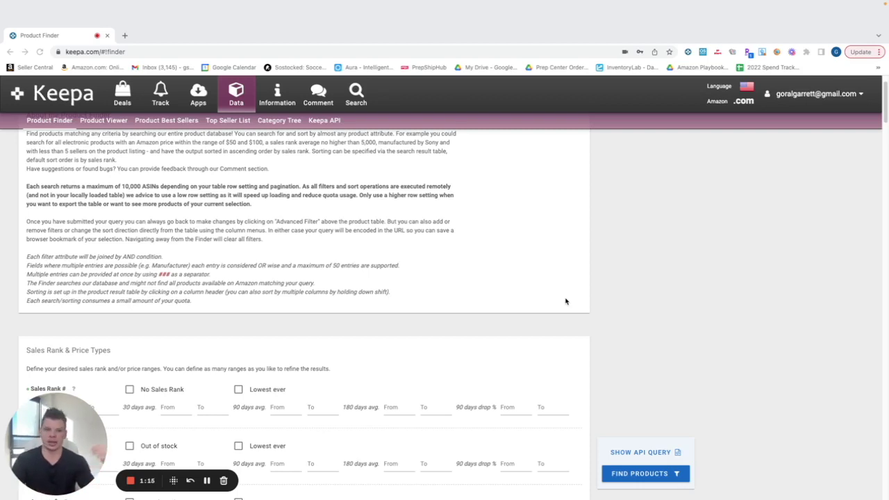
{"action": "scroll", "coordinate": [567, 301], "scroll_direction": "down", "scroll_amount": 1}
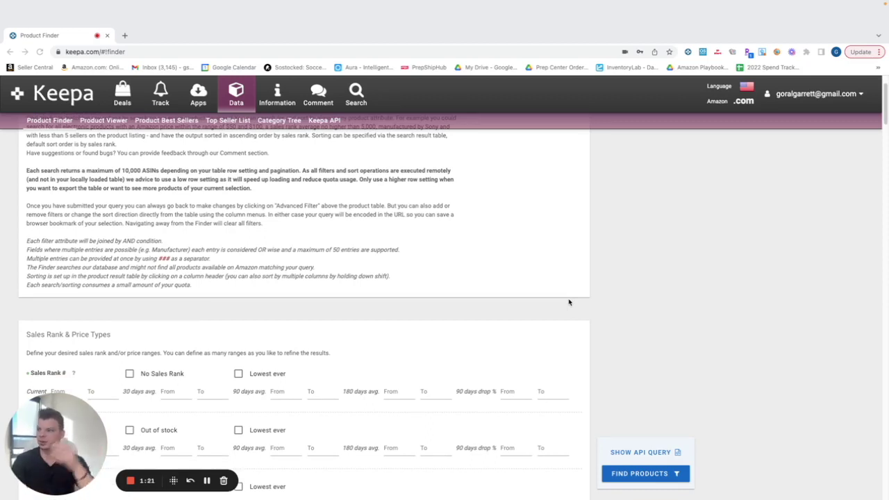
{"action": "scroll", "coordinate": [453, 313], "scroll_direction": "down", "scroll_amount": 2}
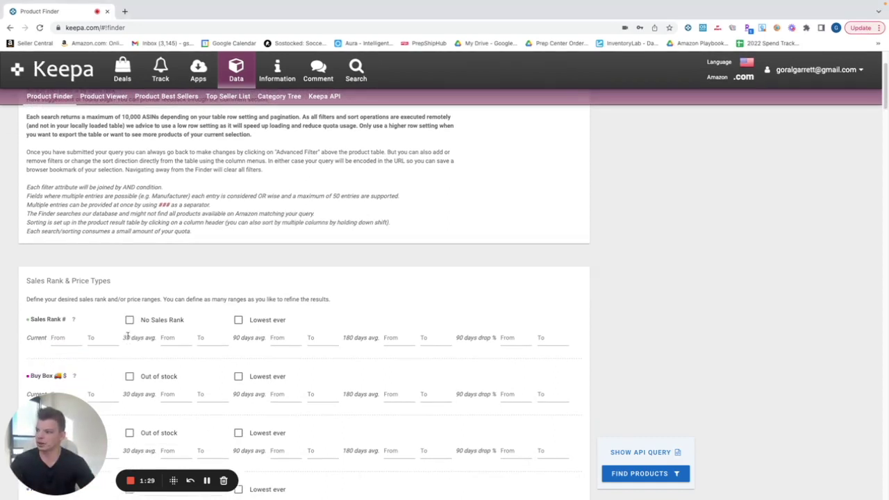
{"action": "left_click", "coordinate": [130, 320]}
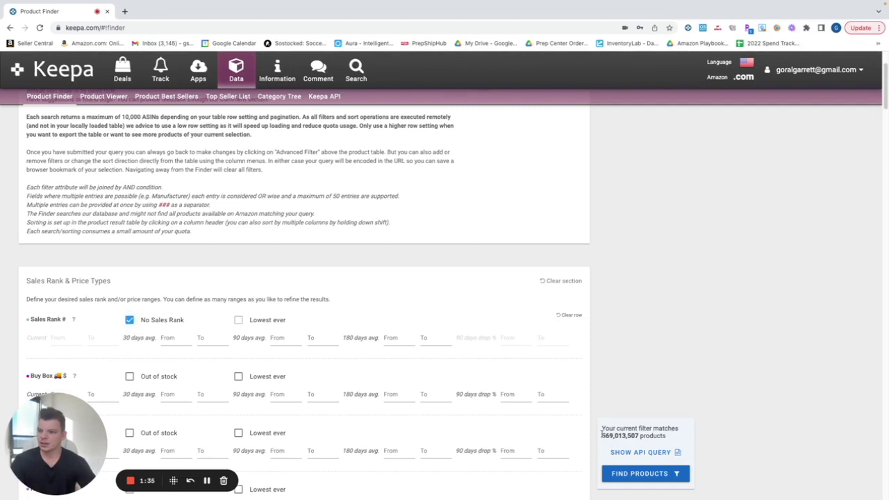
{"action": "left_click_drag", "start_coordinate": [601, 436], "coordinate": [641, 436]}
{"action": "left_click", "coordinate": [653, 379]}
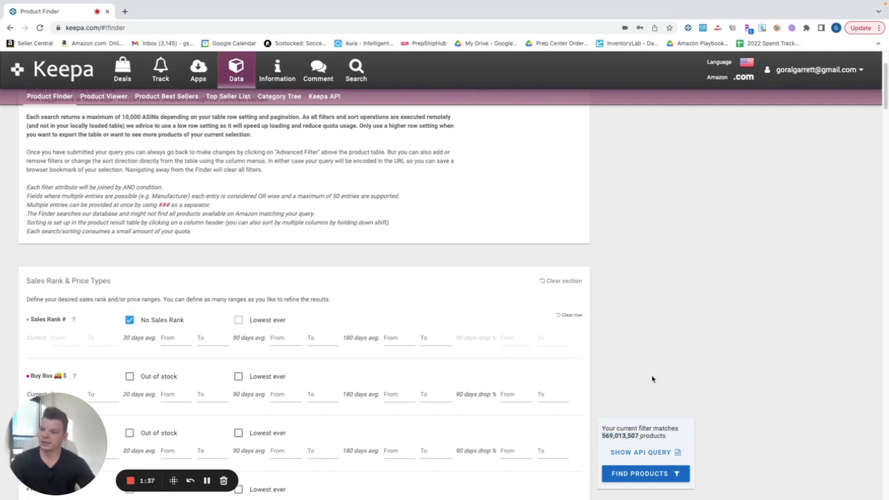
Set the minimum current Buy Box price to 20
{"action": "scroll", "coordinate": [652, 379], "scroll_direction": "down", "scroll_amount": 1}
{"action": "scroll", "coordinate": [652, 379], "scroll_direction": "down", "scroll_amount": 2}
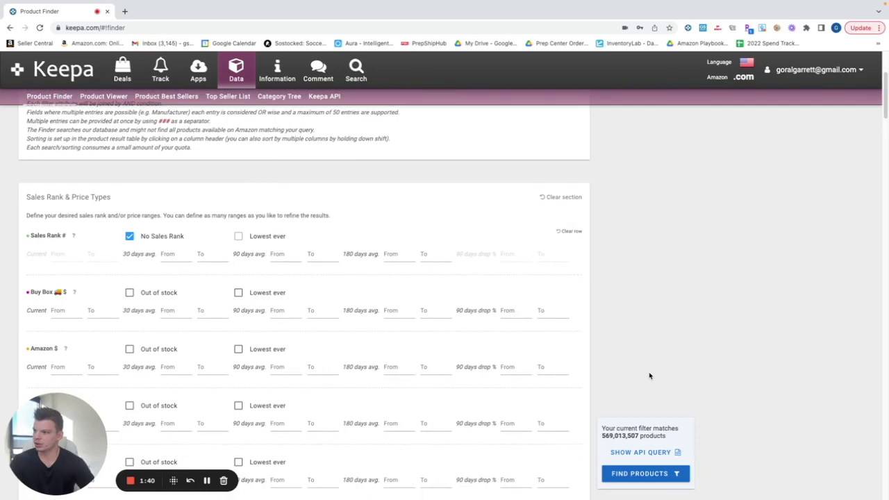
{"action": "left_click", "coordinate": [62, 313]}
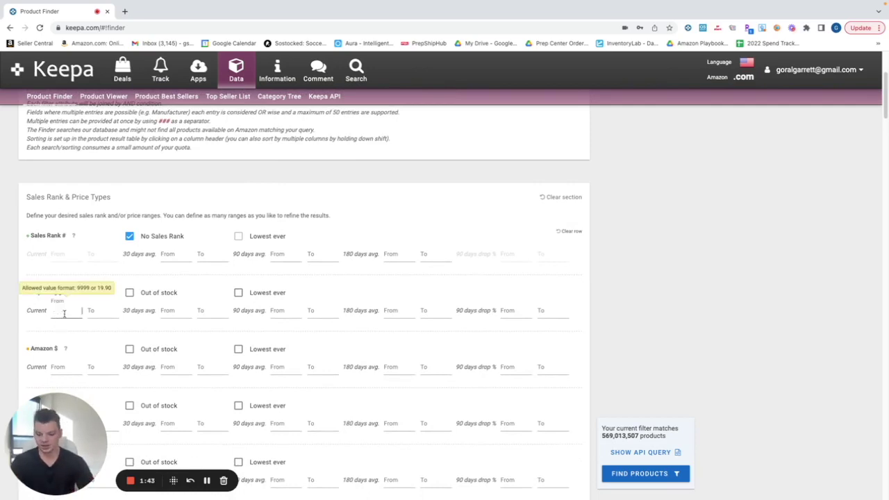
{"action": "type", "text": "20"}
{"action": "left_click", "coordinate": [479, 308]}
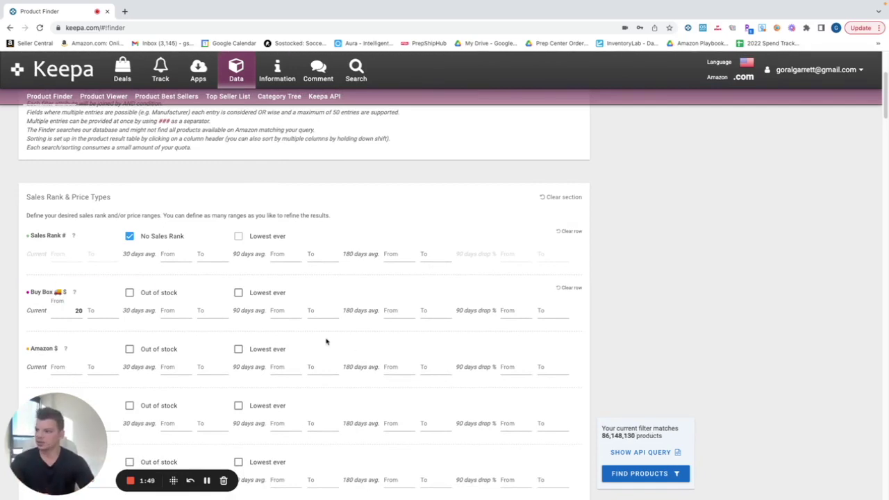
Restrict the Amazon price filter to products where Amazon is out of stock
{"action": "scroll", "coordinate": [97, 309], "scroll_direction": "down", "scroll_amount": 1}
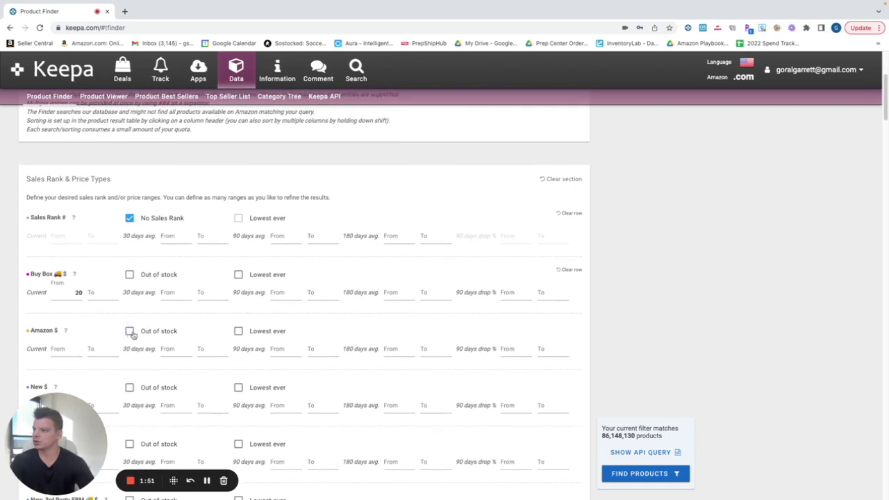
{"action": "left_click", "coordinate": [130, 332]}
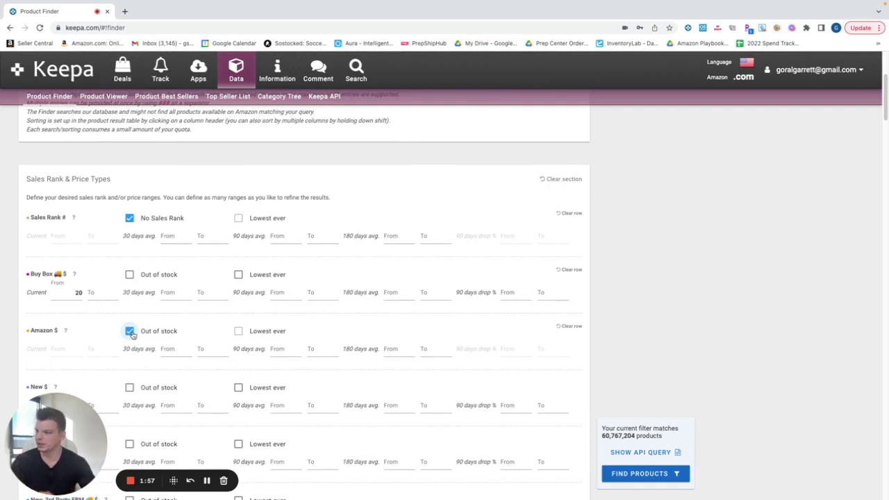
{"action": "scroll", "coordinate": [131, 334], "scroll_direction": "down", "scroll_amount": 1}
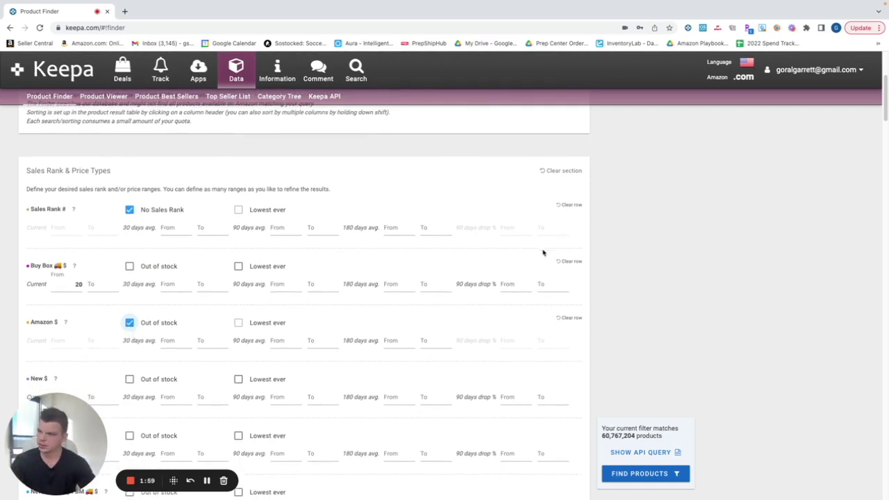
{"action": "scroll", "coordinate": [646, 283], "scroll_direction": "down", "scroll_amount": 2}
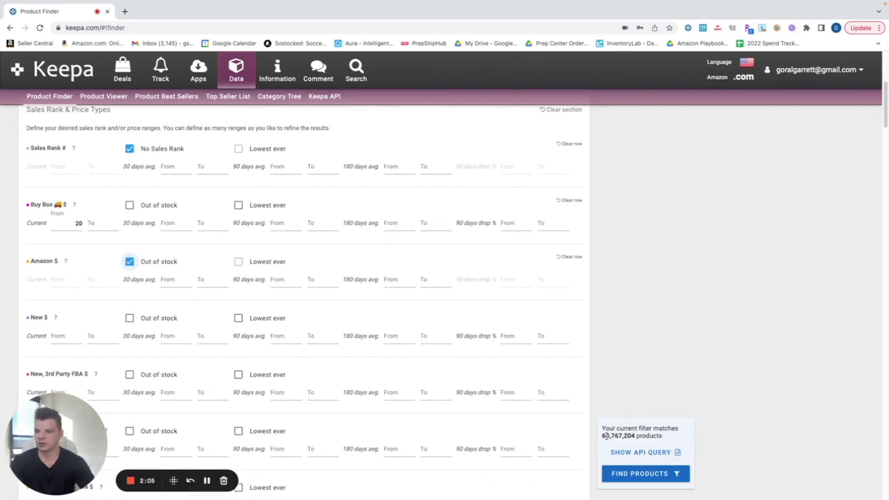
Search the page for "brand" to locate the brand filter section
{"action": "scroll", "coordinate": [692, 356], "scroll_direction": "down", "scroll_amount": 5}
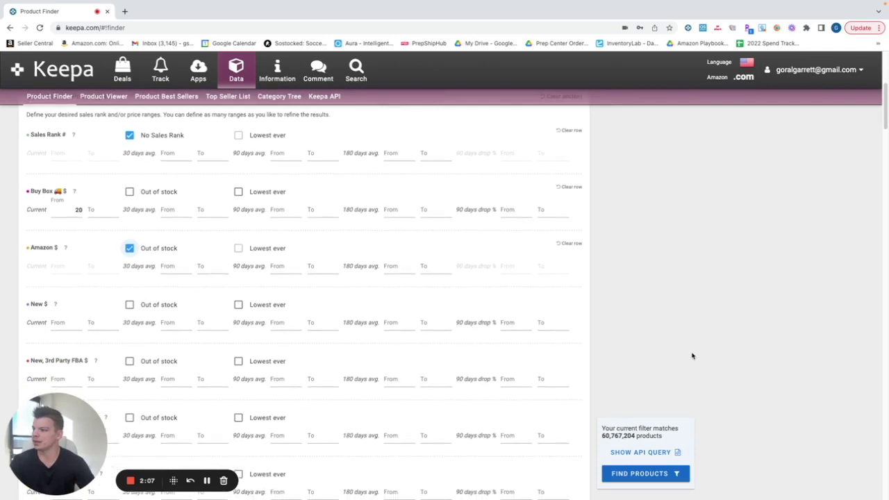
{"action": "scroll", "coordinate": [692, 356], "scroll_direction": "down", "scroll_amount": 3}
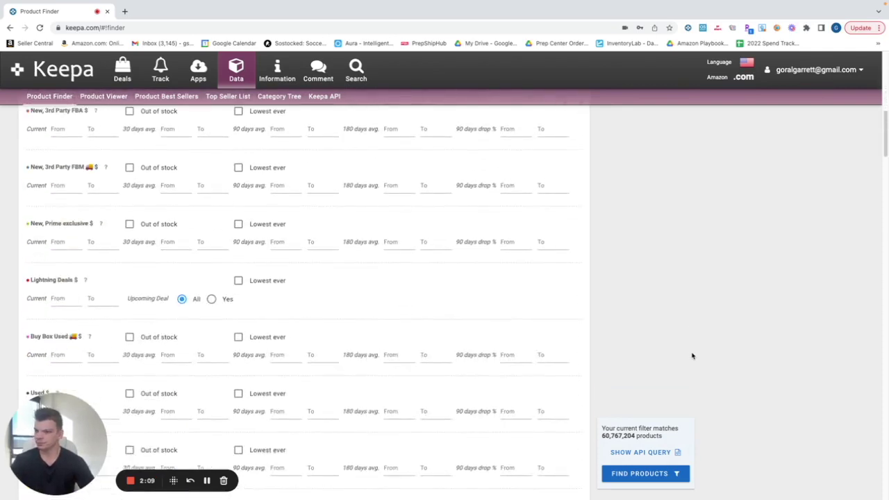
{"action": "key", "text": "ctrl+f"}
{"action": "type", "text": "br"}
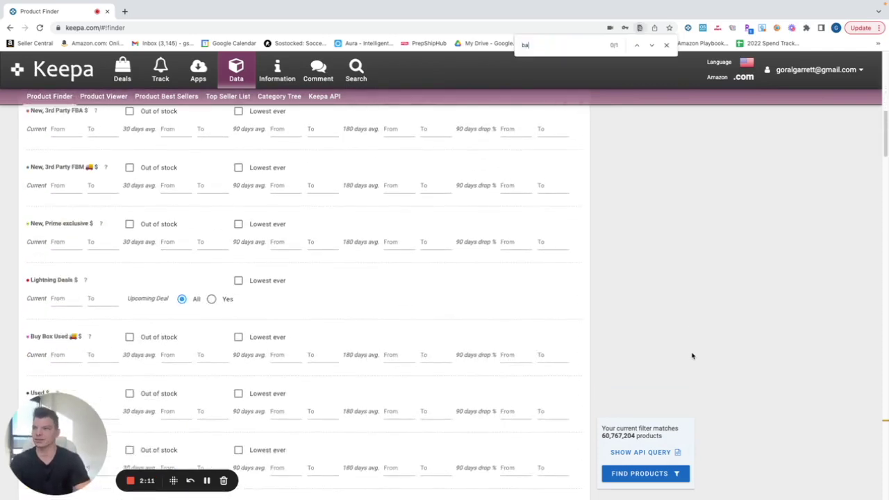
{"action": "type", "text": "and"}
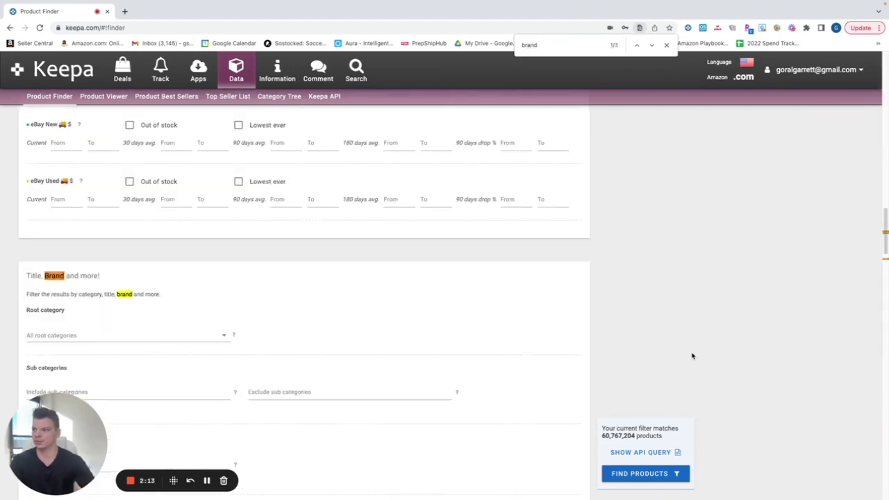
Add nike as the Brand filter value, using the "Is one of" condition
{"action": "scroll", "coordinate": [659, 327], "scroll_direction": "down", "scroll_amount": 4}
{"action": "left_click", "coordinate": [397, 383]}
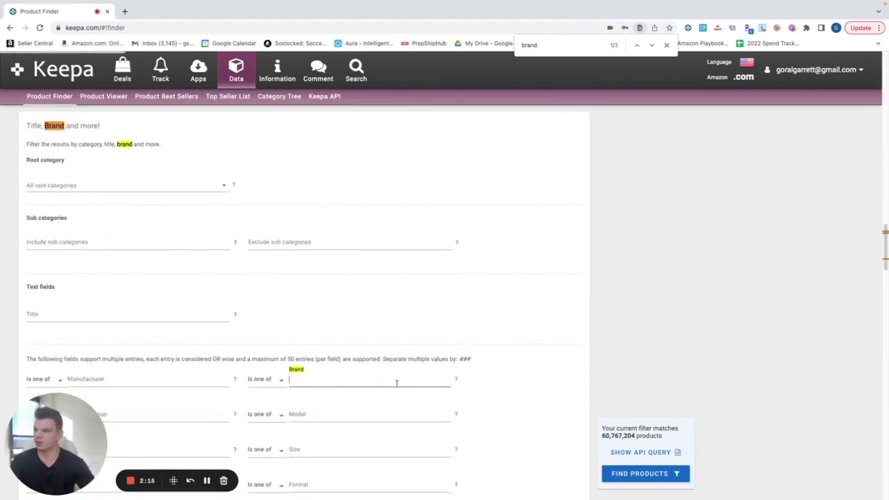
{"action": "type", "text": "Nike"}
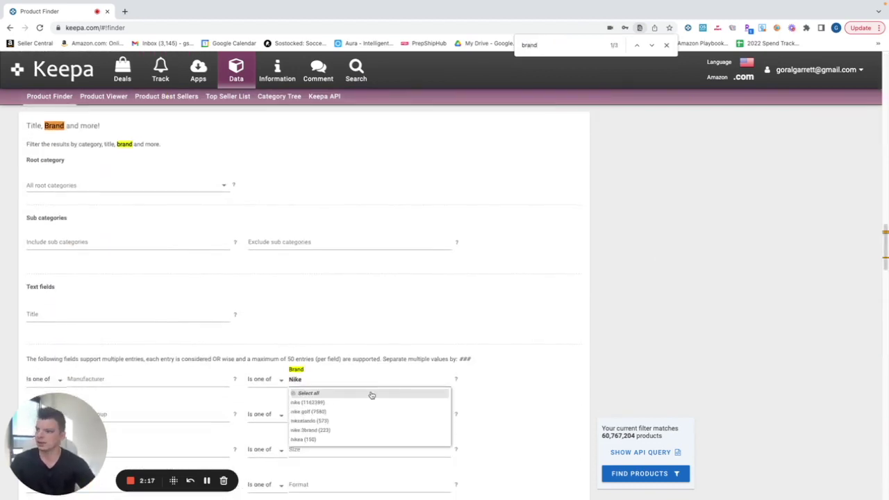
{"action": "left_click", "coordinate": [341, 403]}
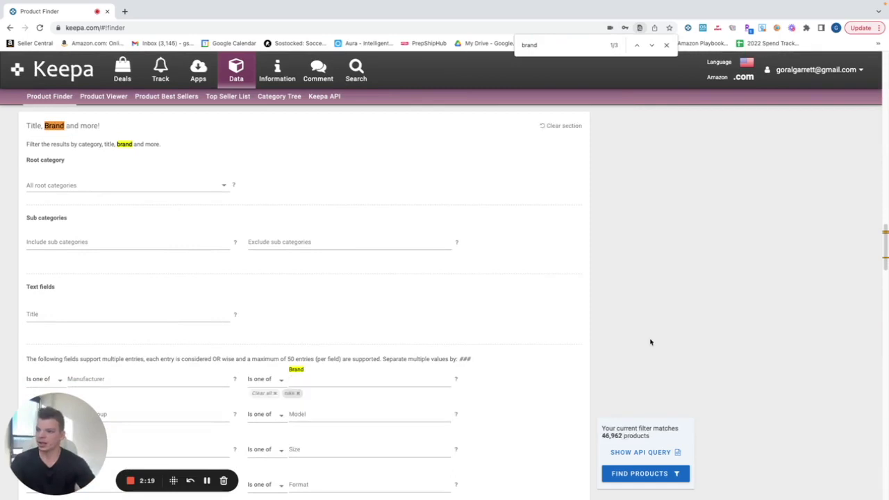
{"action": "left_click_drag", "start_coordinate": [602, 436], "coordinate": [625, 436]}
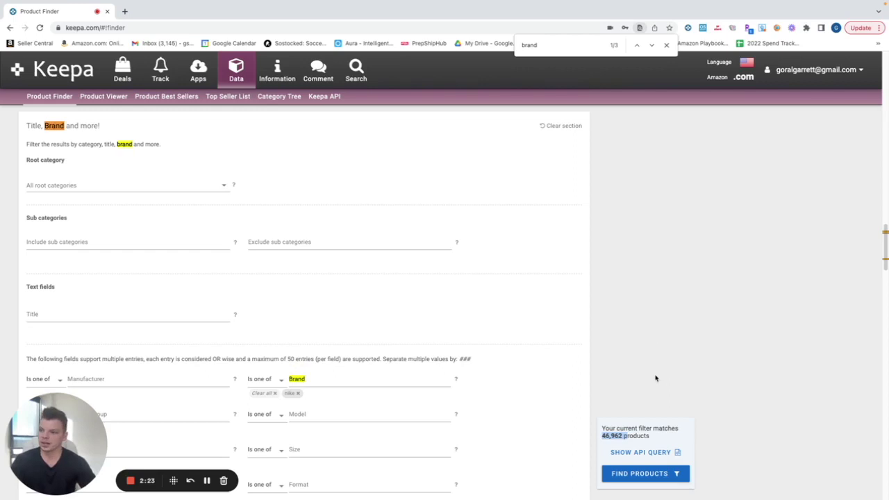
Search the page for "reviews" to look for the review count filter
{"action": "scroll", "coordinate": [655, 378], "scroll_direction": "up", "scroll_amount": 10}
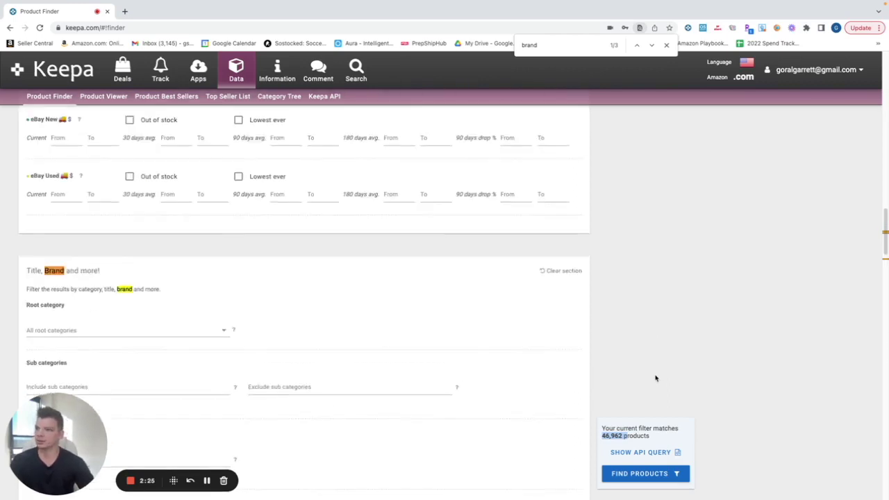
{"action": "scroll", "coordinate": [655, 377], "scroll_direction": "up", "scroll_amount": 5}
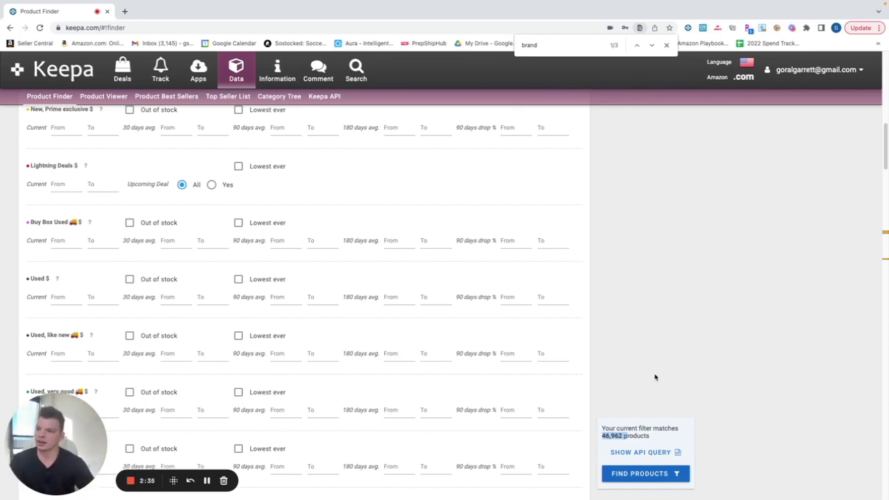
{"action": "scroll", "coordinate": [655, 377], "scroll_direction": "down", "scroll_amount": 2}
{"action": "key", "text": "ctrl+f"}
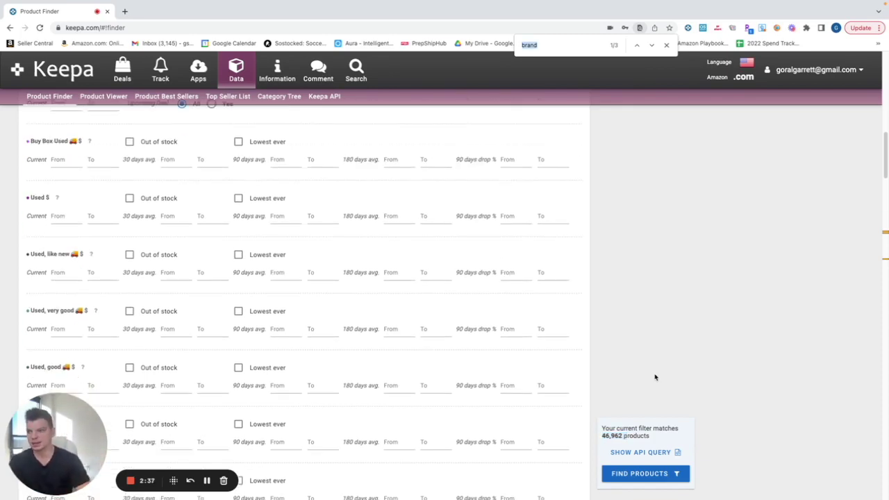
{"action": "type", "text": "reviews"}
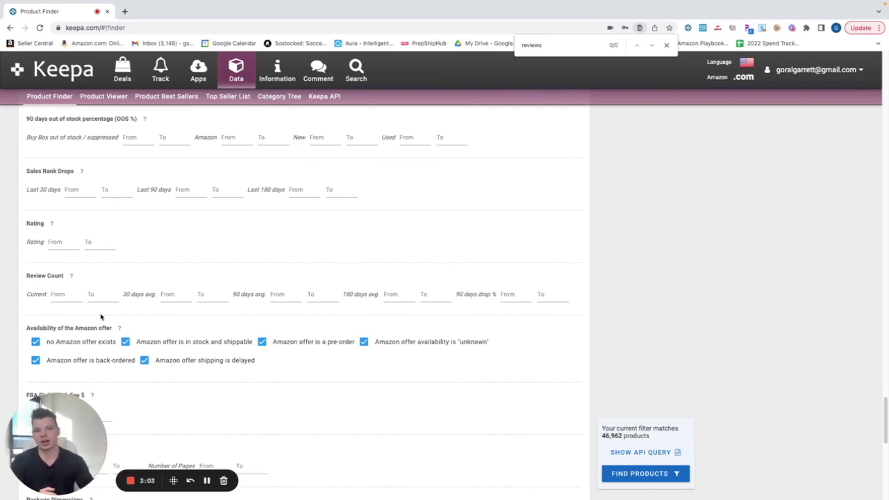
Set the minimum current review count to 1000
{"action": "left_click", "coordinate": [61, 295]}
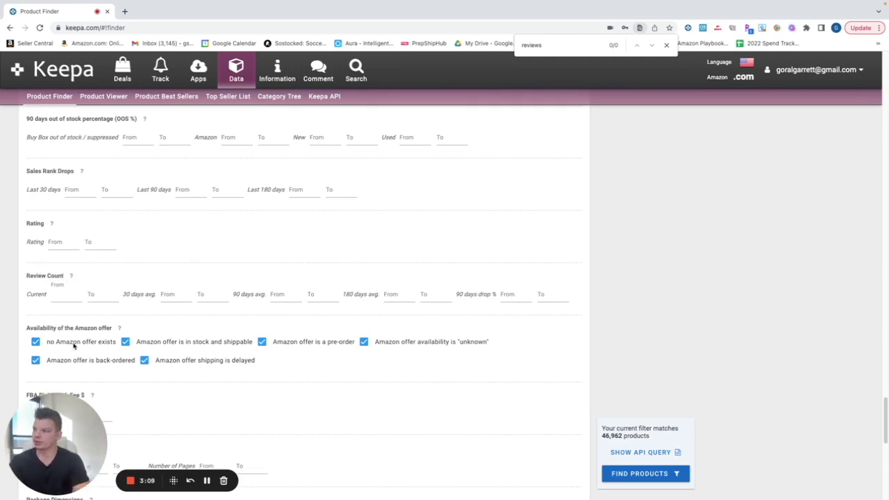
{"action": "type", "text": "1000"}
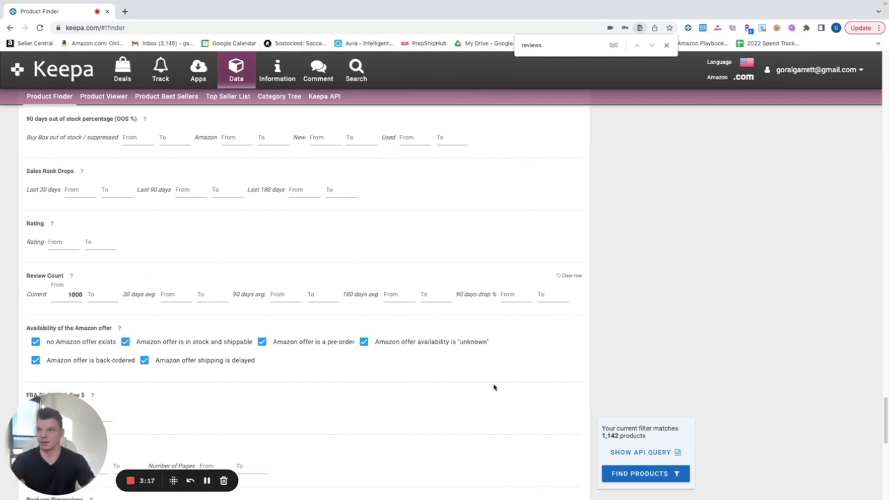
{"action": "left_click_drag", "start_coordinate": [603, 436], "coordinate": [617, 436]}
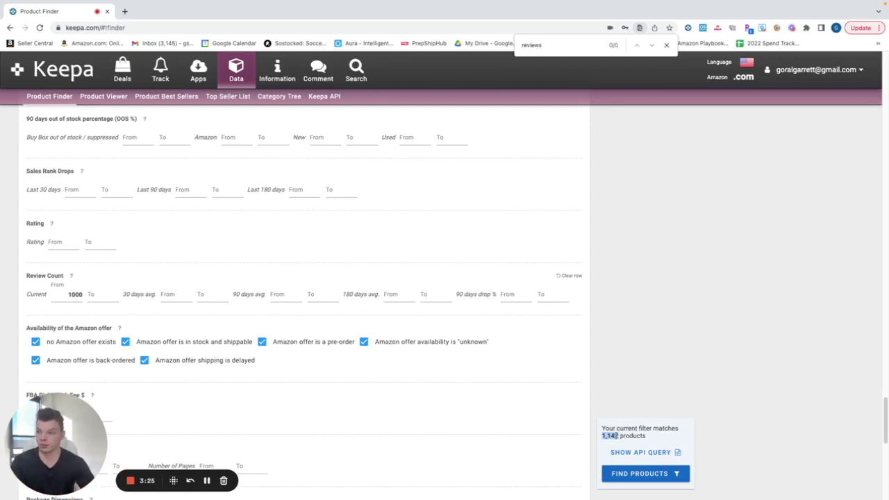
Try narrowing the product matches with minimum current review counts of 4000 and 6000
{"action": "left_click", "coordinate": [127, 318]}
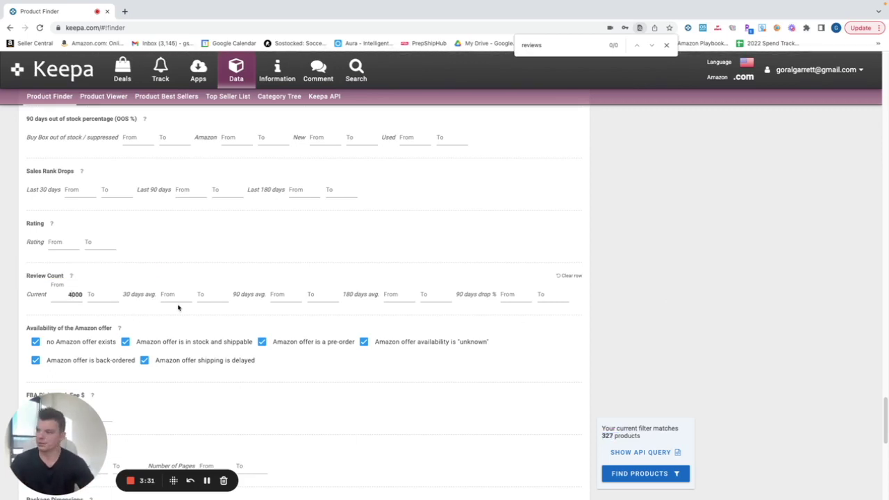
{"action": "left_click", "coordinate": [78, 295]}
{"action": "left_click", "coordinate": [69, 295]}
{"action": "key", "text": "Delete"}
{"action": "type", "text": "3"}
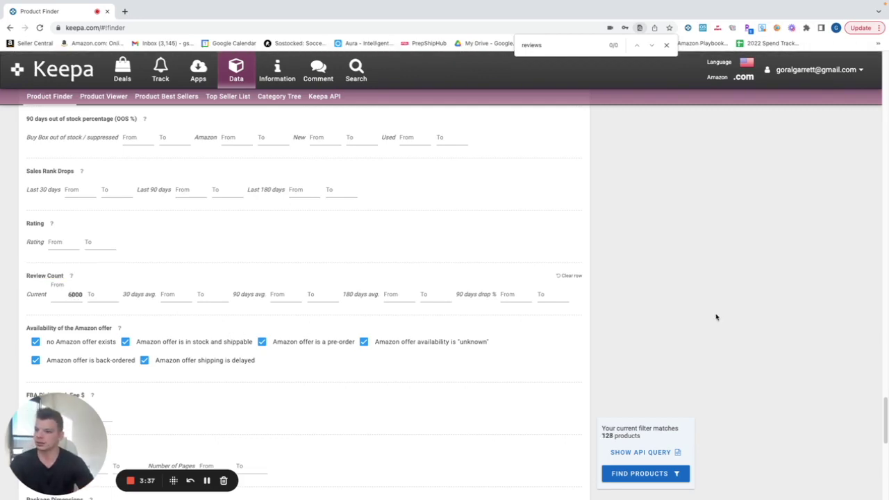
Set the minimum current review count to 10000
{"action": "left_click", "coordinate": [71, 295]}
{"action": "key", "text": "Delete"}
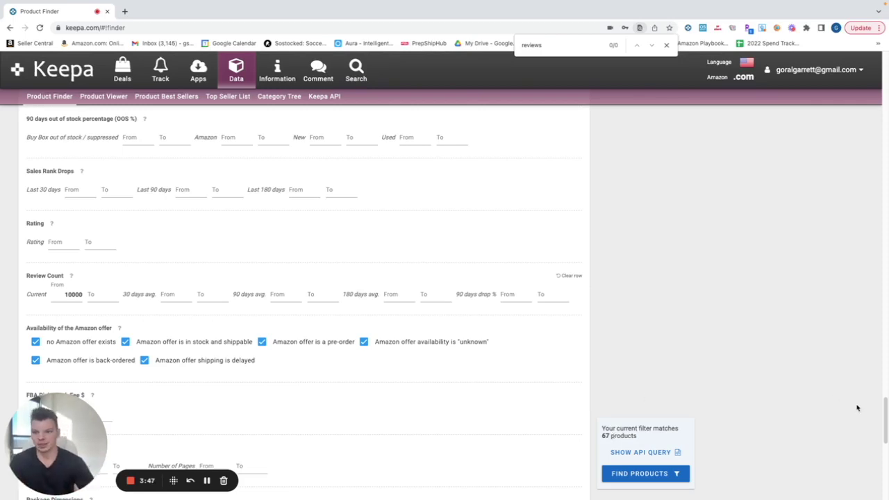
Return to the Sales Rank & Price Types section and review the sales rank, Buy Box and Amazon filters
{"action": "left_click_drag", "start_coordinate": [885, 421], "coordinate": [887, 90]}
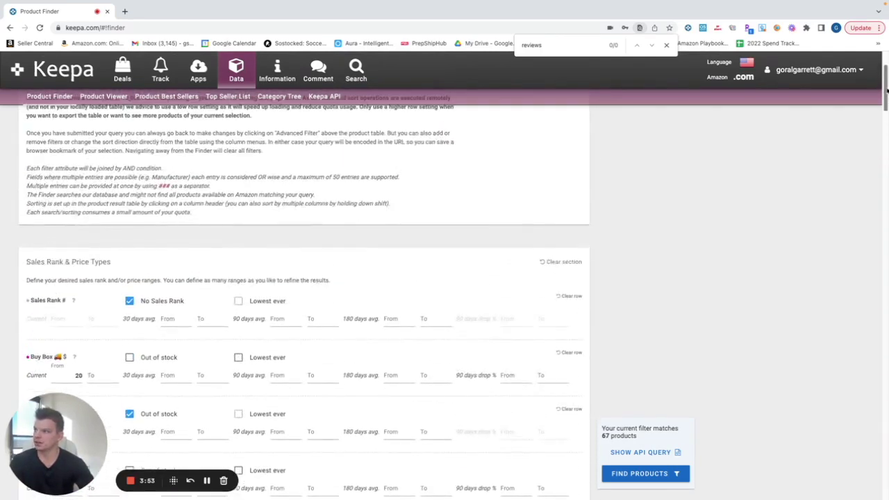
{"action": "scroll", "coordinate": [171, 350], "scroll_direction": "up", "scroll_amount": 1}
{"action": "scroll", "coordinate": [171, 351], "scroll_direction": "down", "scroll_amount": 1}
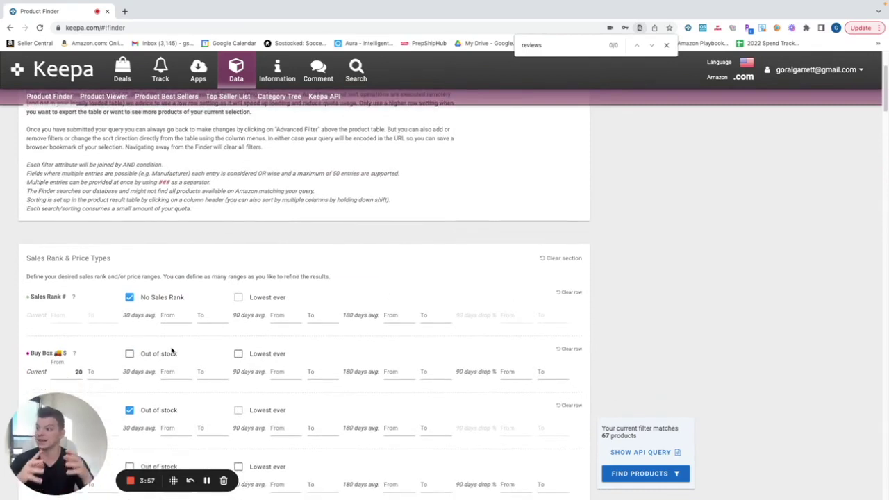
{"action": "scroll", "coordinate": [172, 351], "scroll_direction": "down", "scroll_amount": 1}
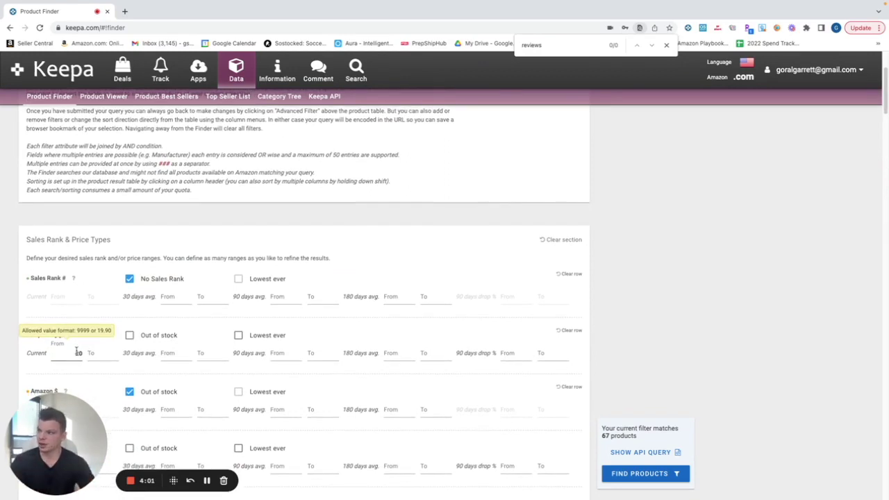
Check the remaining price filters, search the page for "reviews" to return to Review Count, and list the products matching the filters
{"action": "scroll", "coordinate": [76, 352], "scroll_direction": "down", "scroll_amount": 1}
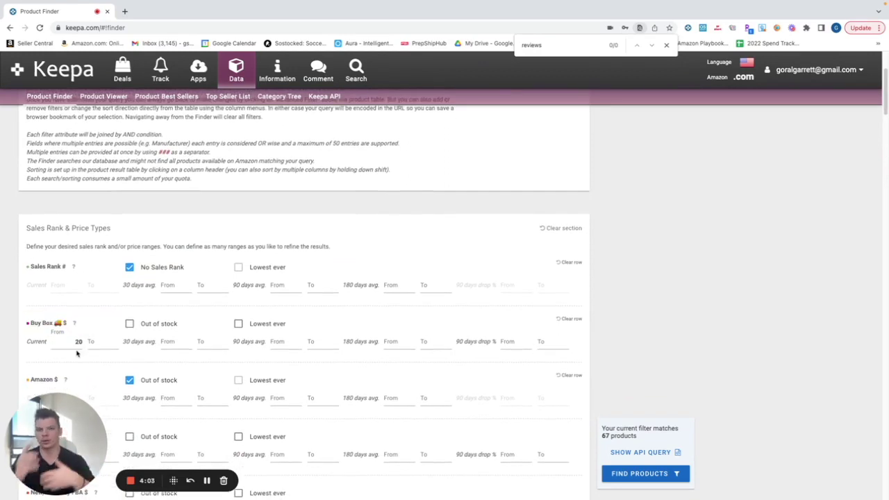
{"action": "scroll", "coordinate": [76, 352], "scroll_direction": "down", "scroll_amount": 1}
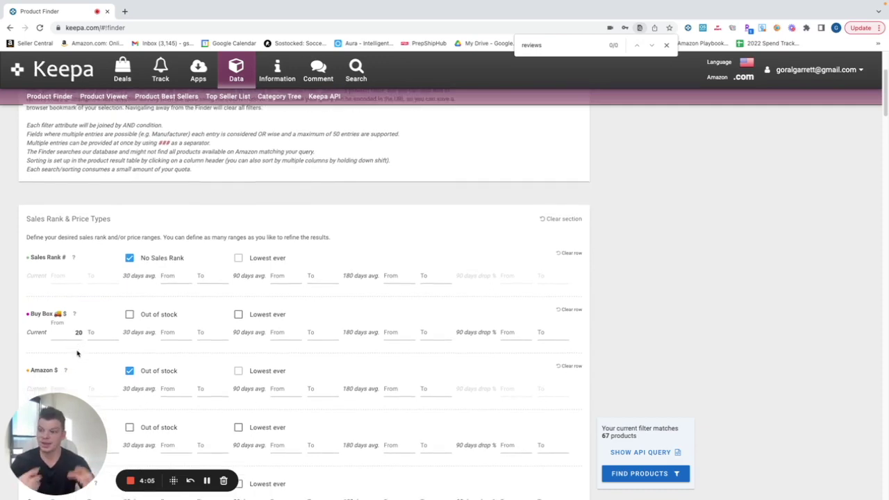
{"action": "scroll", "coordinate": [80, 352], "scroll_direction": "down", "scroll_amount": 3}
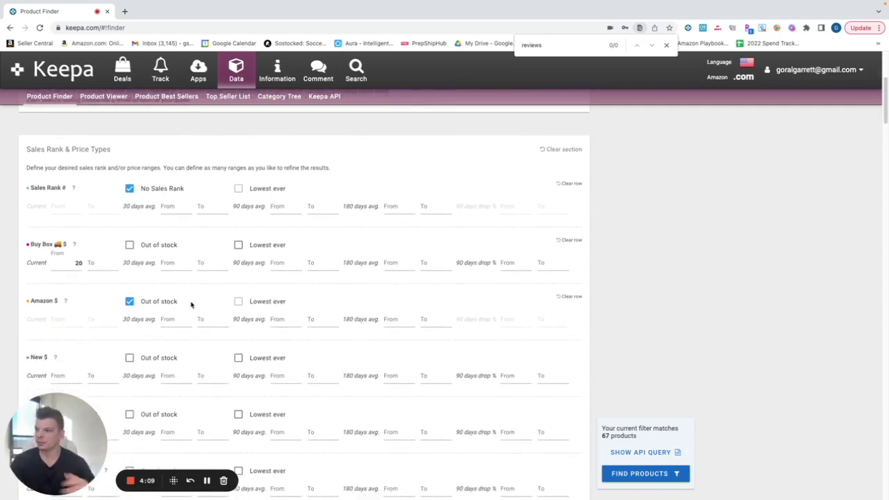
{"action": "scroll", "coordinate": [192, 303], "scroll_direction": "down", "scroll_amount": 15}
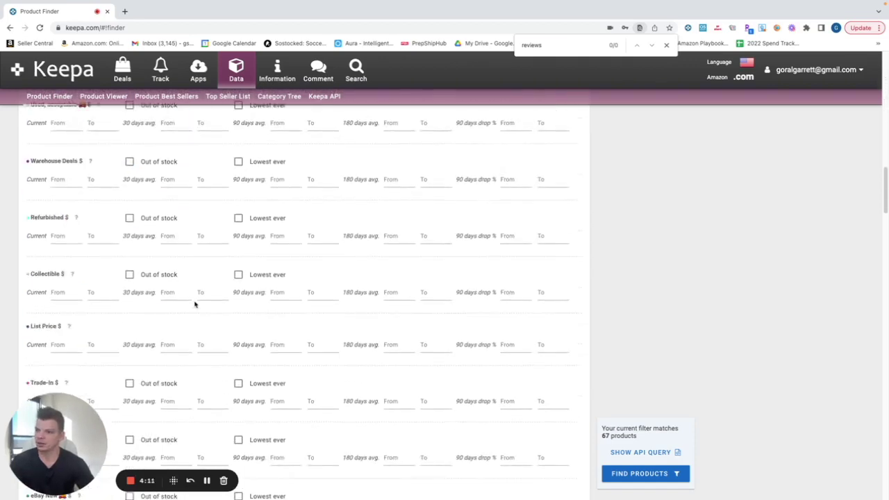
{"action": "scroll", "coordinate": [659, 360], "scroll_direction": "down", "scroll_amount": 5}
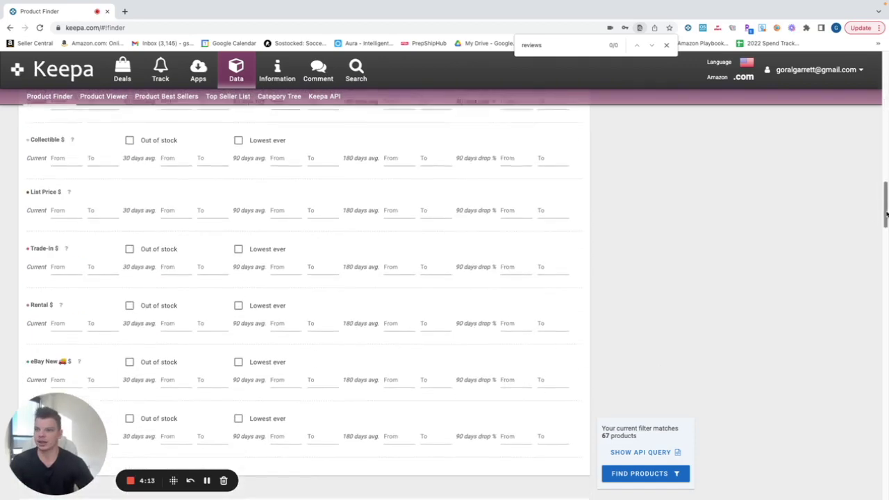
{"action": "key", "text": "ctrl+f"}
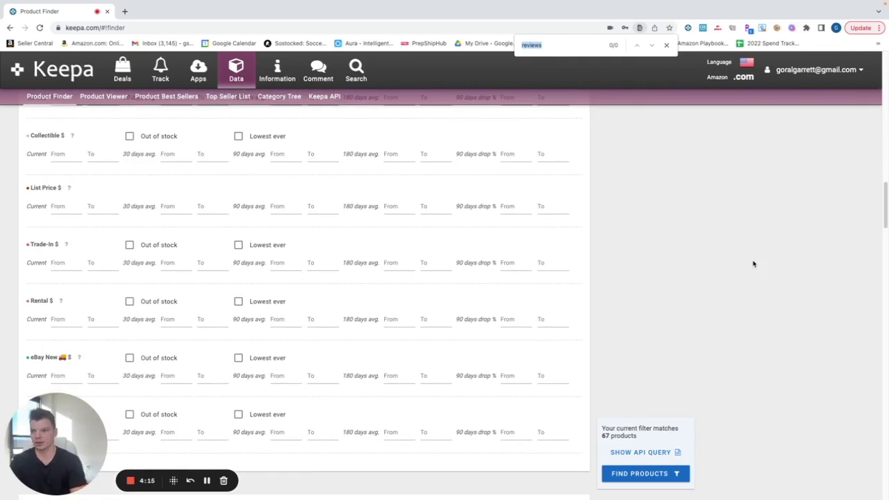
{"action": "key", "text": "BackSpace"}
{"action": "type", "text": "rev"}
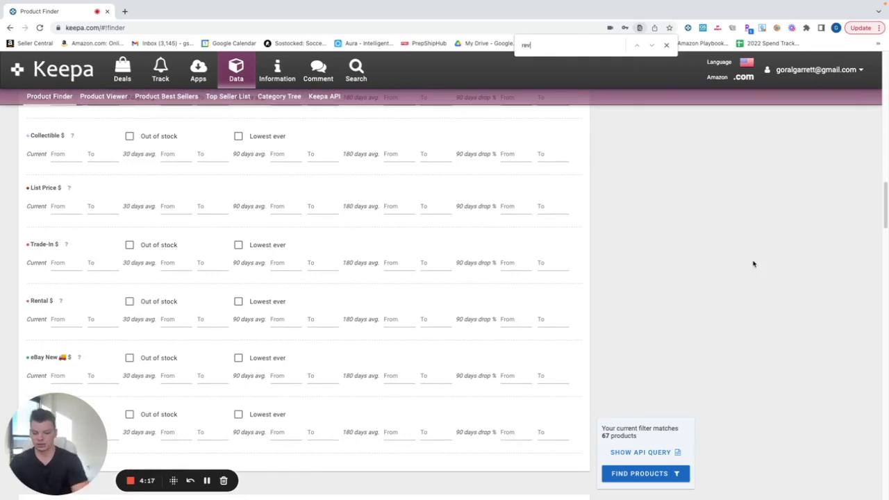
{"action": "type", "text": "iews"}
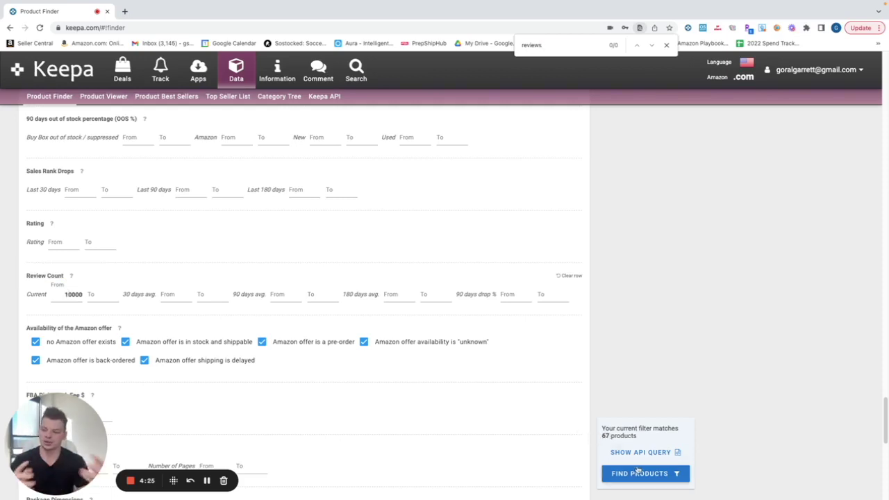
{"action": "left_click", "coordinate": [648, 476]}
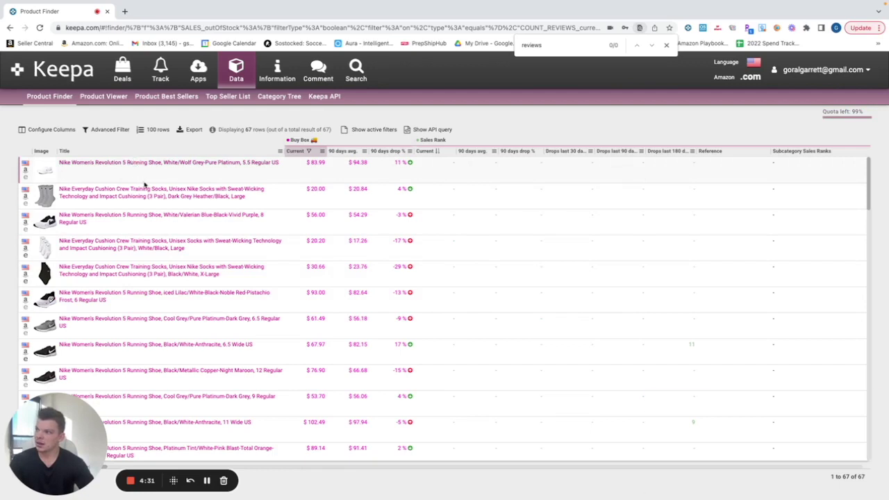
Open the Amazon listing of the White/Black, Large Nike Everyday Cushion Crew socks and examine its Keepa price history
{"action": "mouse_move", "coordinate": [144, 195]}
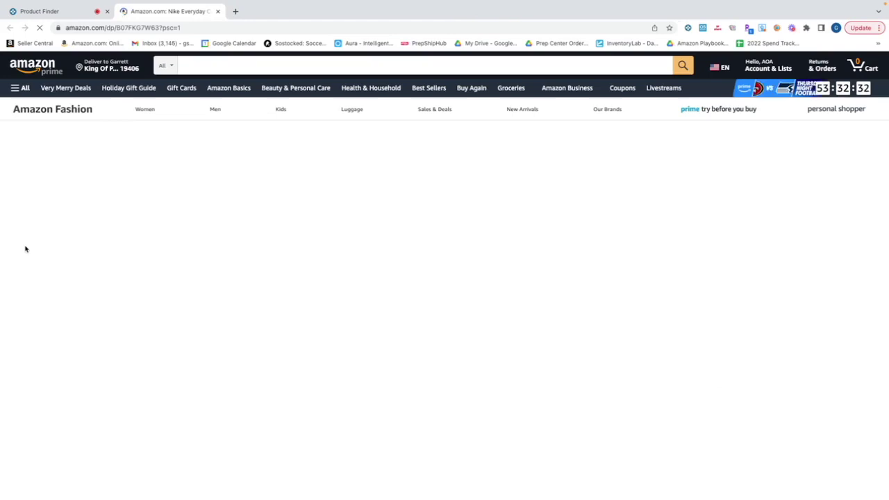
{"action": "scroll", "coordinate": [172, 304], "scroll_direction": "down", "scroll_amount": 1}
{"action": "scroll", "coordinate": [172, 305], "scroll_direction": "down", "scroll_amount": 6}
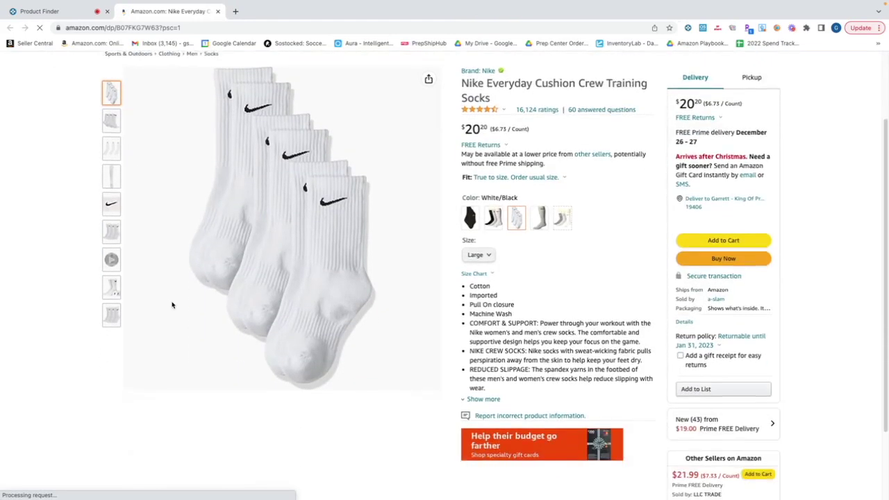
{"action": "scroll", "coordinate": [172, 304], "scroll_direction": "down", "scroll_amount": 3}
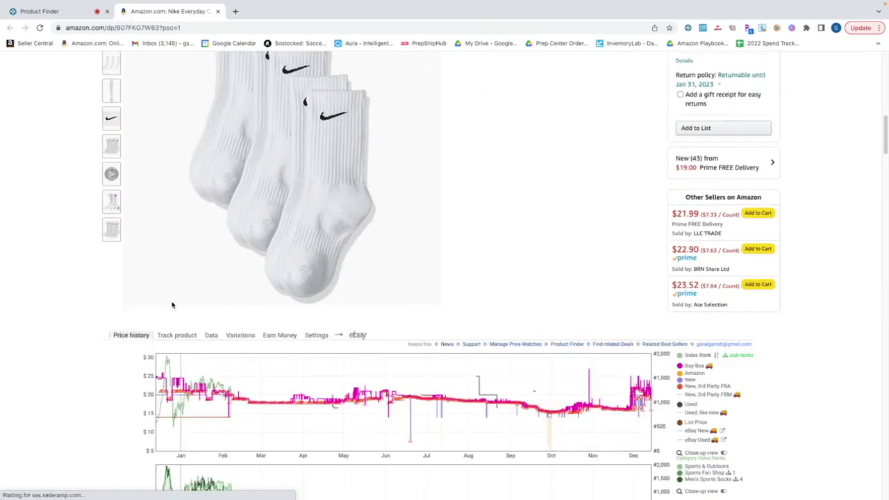
{"action": "scroll", "coordinate": [173, 304], "scroll_direction": "down", "scroll_amount": 1}
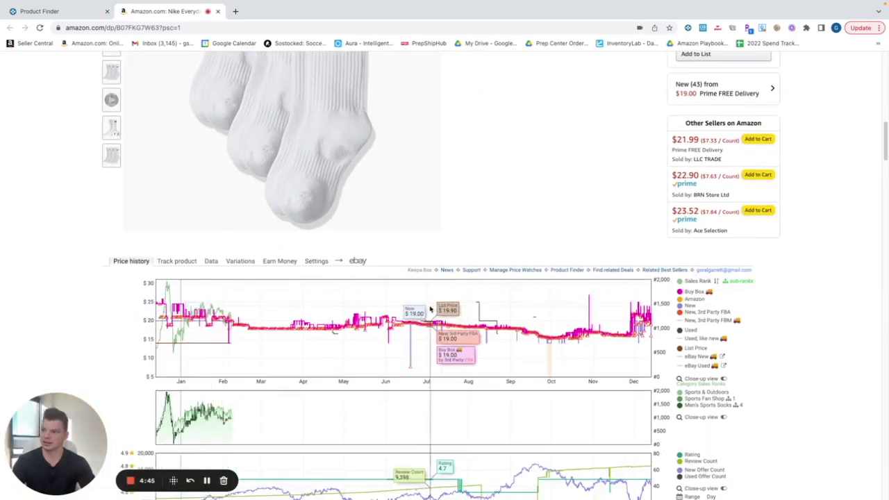
{"action": "scroll", "coordinate": [423, 309], "scroll_direction": "down", "scroll_amount": 1}
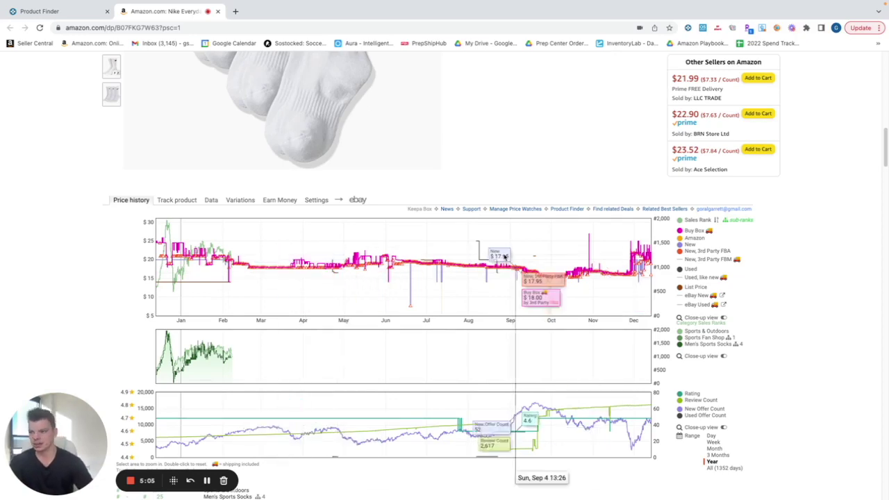
Compare the socks' SellerAmp details with the Keepa sales rank, price and review count graphs
{"action": "scroll", "coordinate": [561, 342], "scroll_direction": "up", "scroll_amount": 3}
{"action": "scroll", "coordinate": [560, 341], "scroll_direction": "up", "scroll_amount": 5}
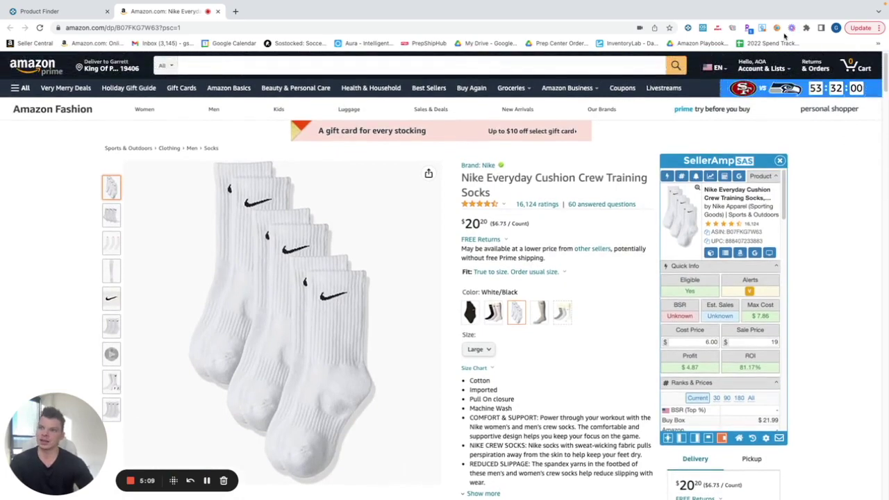
{"action": "scroll", "coordinate": [723, 312], "scroll_direction": "down", "scroll_amount": 5}
{"action": "scroll", "coordinate": [606, 393], "scroll_direction": "down", "scroll_amount": 4}
{"action": "scroll", "coordinate": [606, 393], "scroll_direction": "down", "scroll_amount": 8}
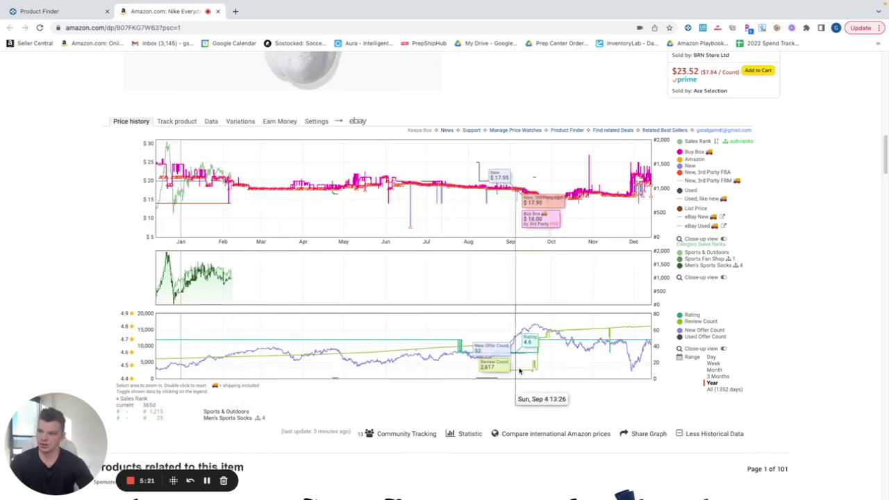
{"action": "scroll", "coordinate": [575, 308], "scroll_direction": "up", "scroll_amount": 10}
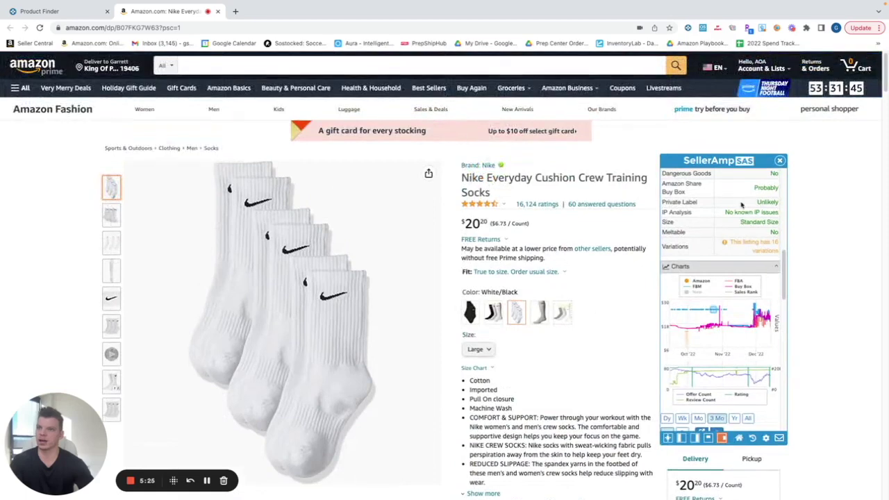
{"action": "scroll", "coordinate": [757, 291], "scroll_direction": "up", "scroll_amount": 10}
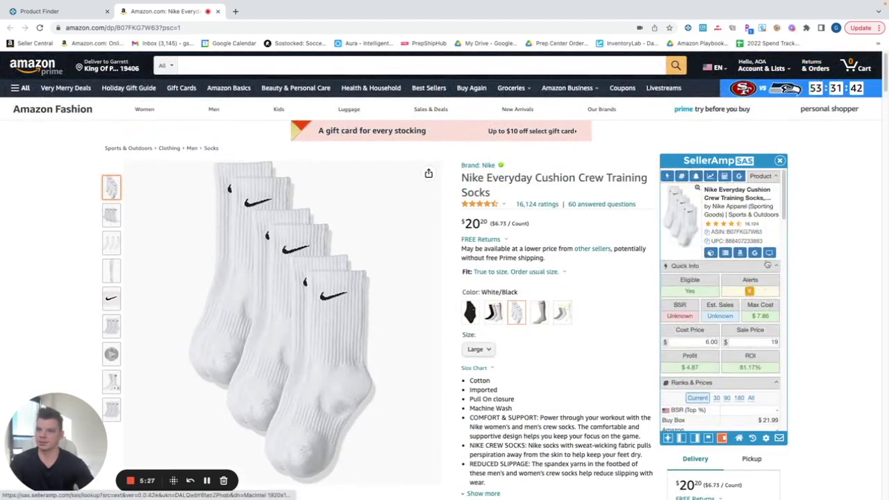
Look up the socks' product title on Google for retail offers and set the SellerAmp cost price to 8.50
{"action": "left_click", "coordinate": [755, 254]}
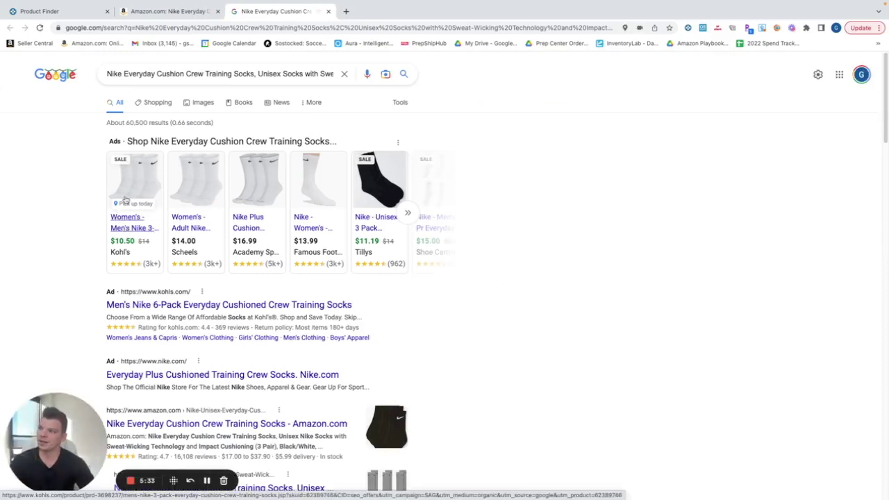
{"action": "left_click", "coordinate": [153, 13]}
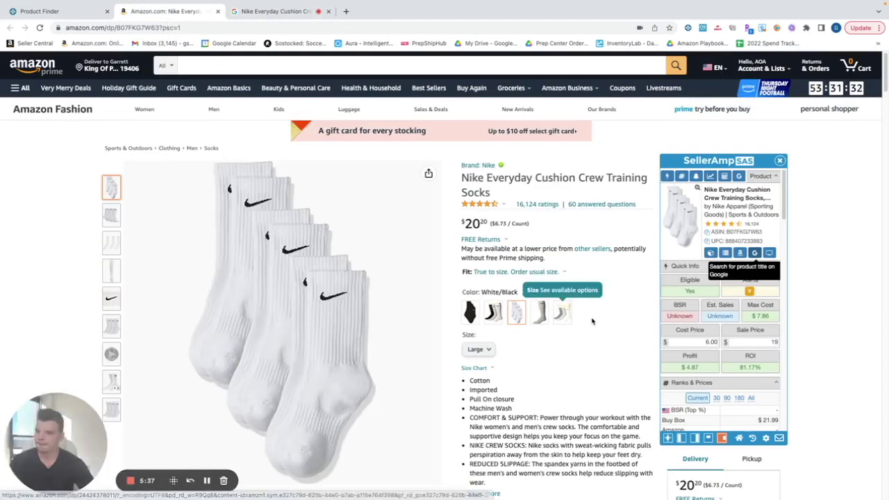
{"action": "left_click", "coordinate": [692, 341]}
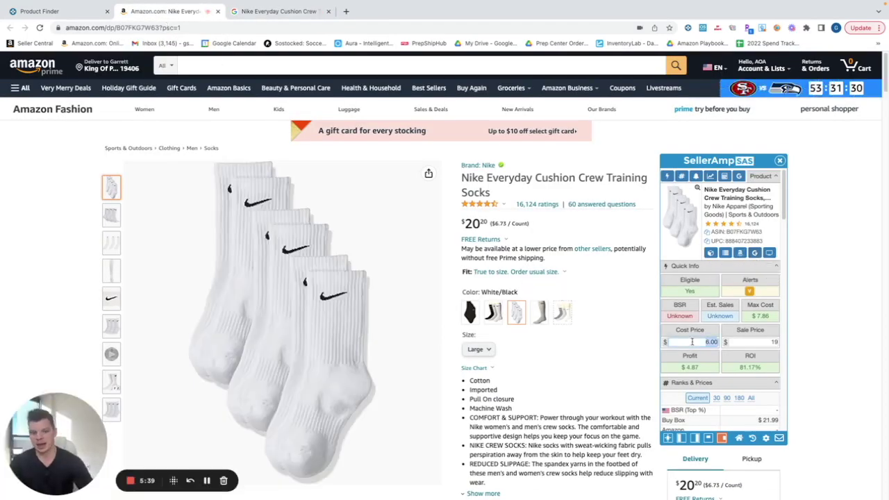
{"action": "type", "text": "8.50"}
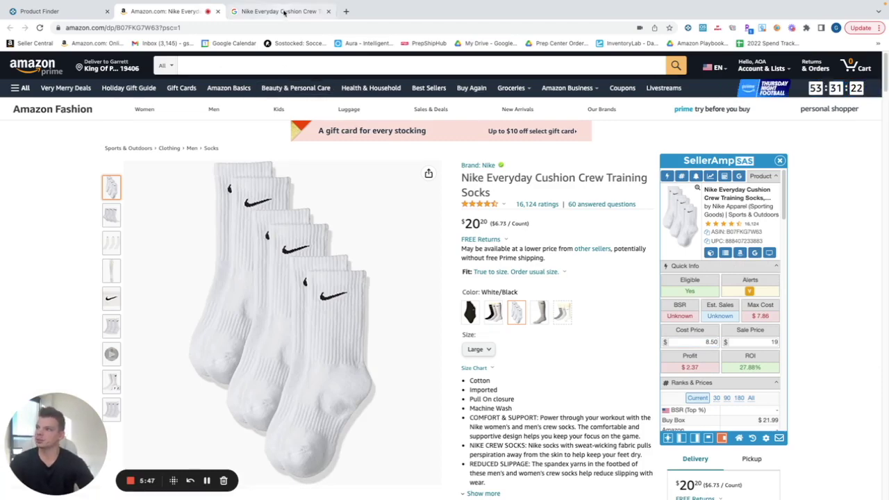
From the Keepa results, open the Amazon listing of the Nike Women's Revolution 5 in Black/White-Anthracite, 11 Wide
{"action": "left_click", "coordinate": [80, 15]}
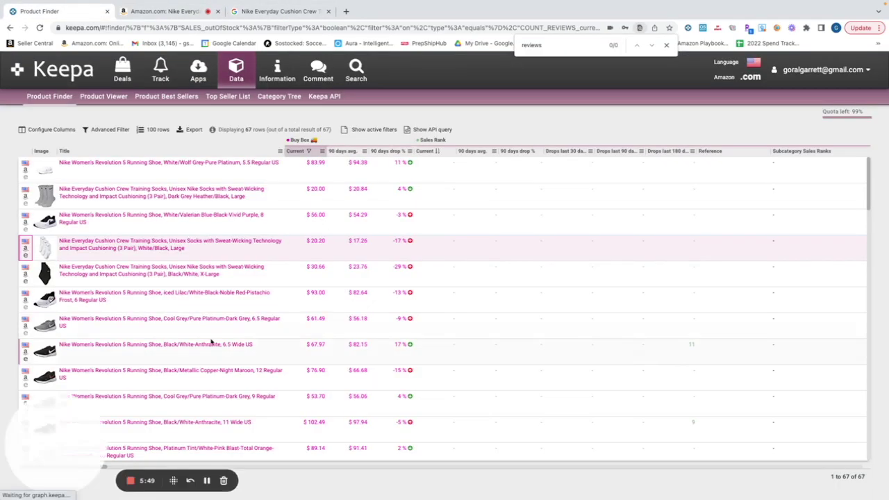
{"action": "mouse_move", "coordinate": [208, 348]}
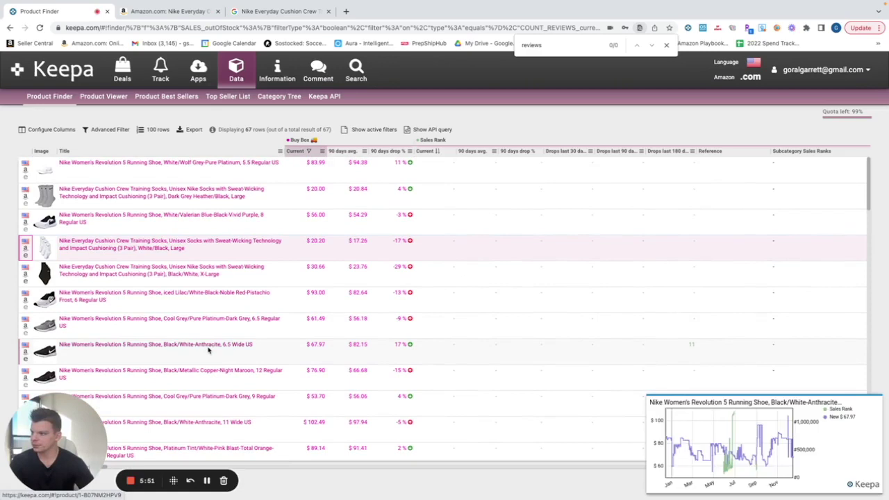
{"action": "scroll", "coordinate": [209, 351], "scroll_direction": "down", "scroll_amount": 2}
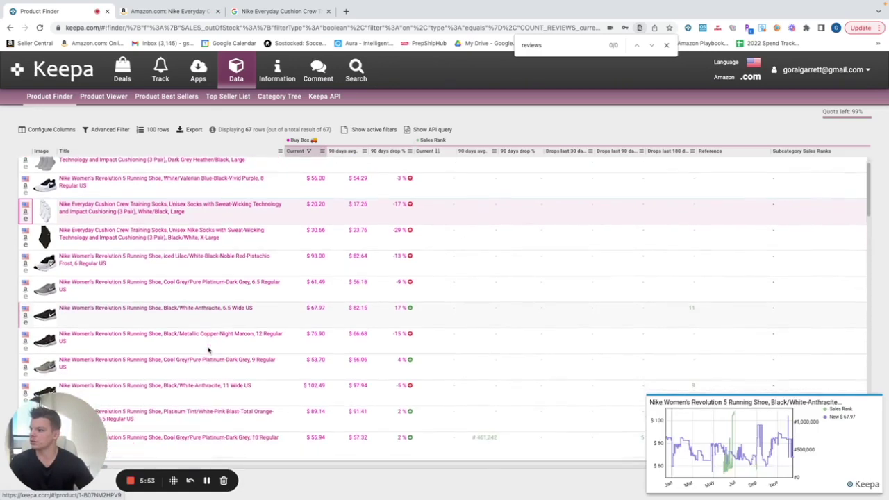
{"action": "scroll", "coordinate": [168, 377], "scroll_direction": "down", "scroll_amount": 1}
{"action": "mouse_move", "coordinate": [173, 375]}
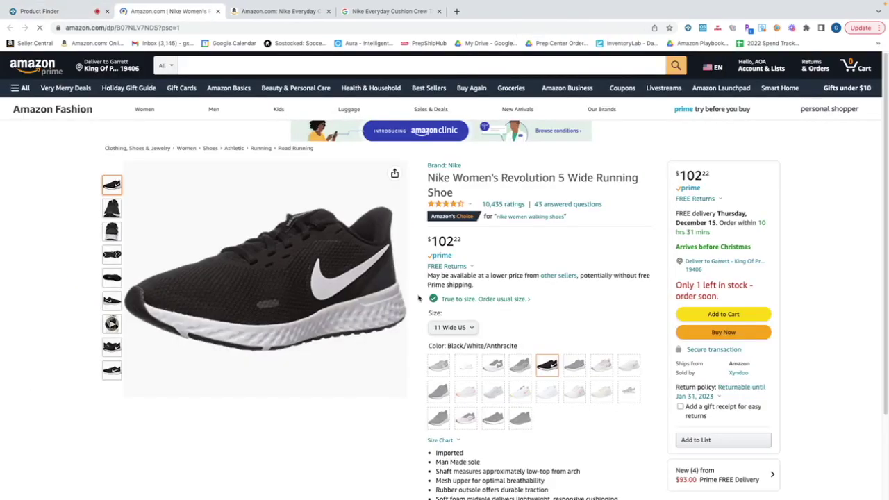
Examine the running shoe's Keepa price history, sales rank and review count graphs
{"action": "scroll", "coordinate": [502, 312], "scroll_direction": "down", "scroll_amount": 1}
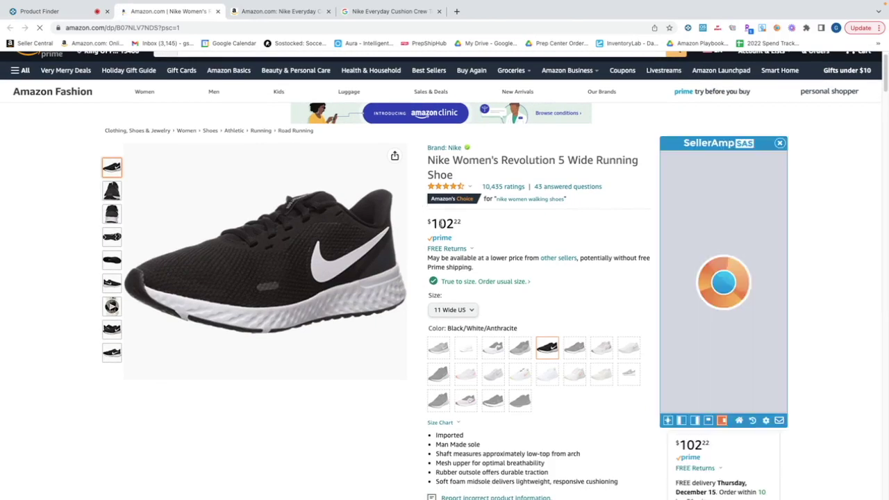
{"action": "scroll", "coordinate": [500, 254], "scroll_direction": "down", "scroll_amount": 8}
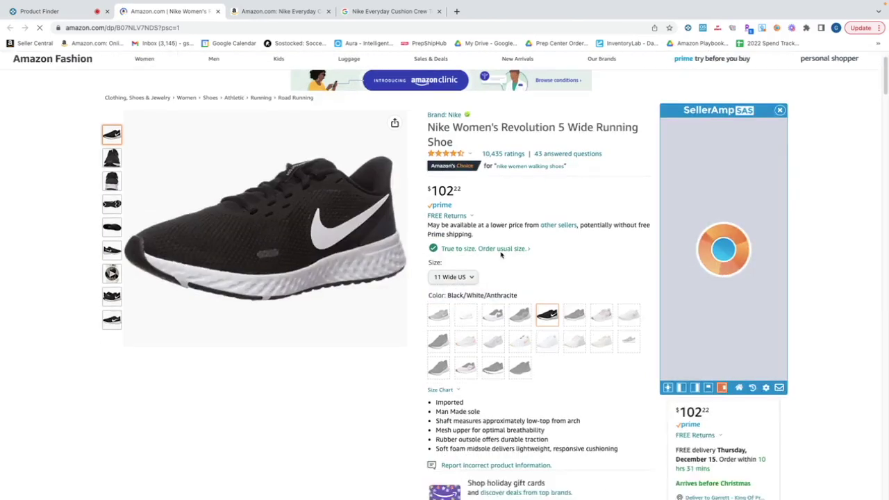
{"action": "scroll", "coordinate": [498, 273], "scroll_direction": "down", "scroll_amount": 3}
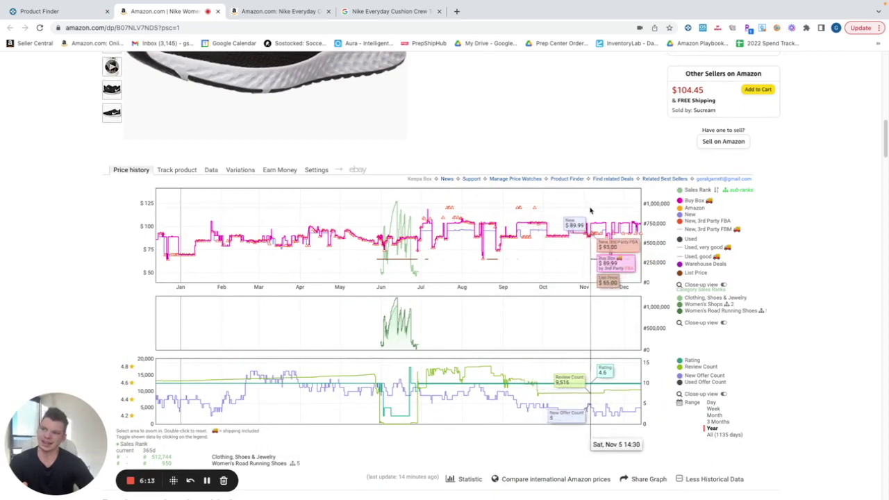
Open the Kohl's Nike Revolution 6 Next Nature offer from a Google search of the shoe's title and set its quantity to 3
{"action": "scroll", "coordinate": [601, 215], "scroll_direction": "up", "scroll_amount": 10}
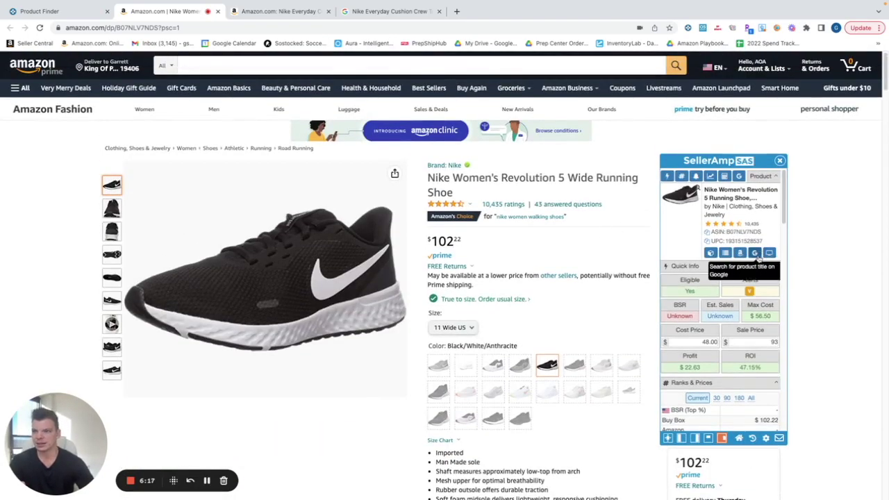
{"action": "left_click", "coordinate": [756, 253]}
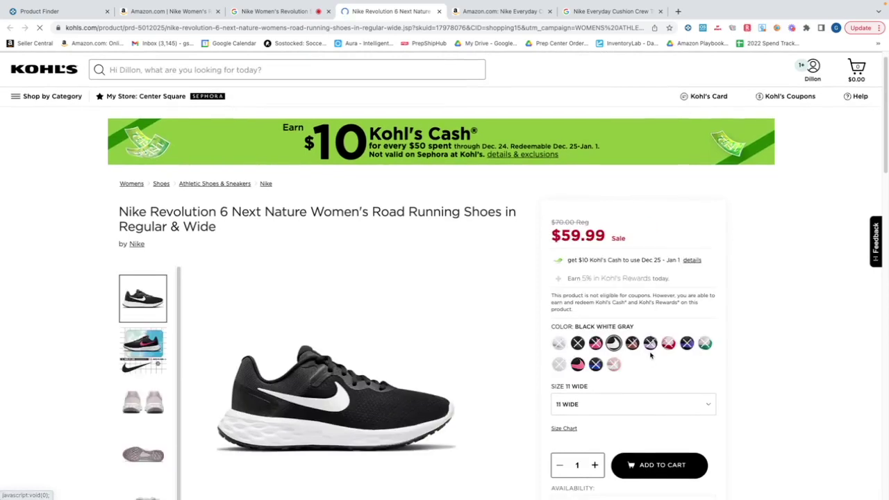
{"action": "scroll", "coordinate": [625, 375], "scroll_direction": "down", "scroll_amount": 1}
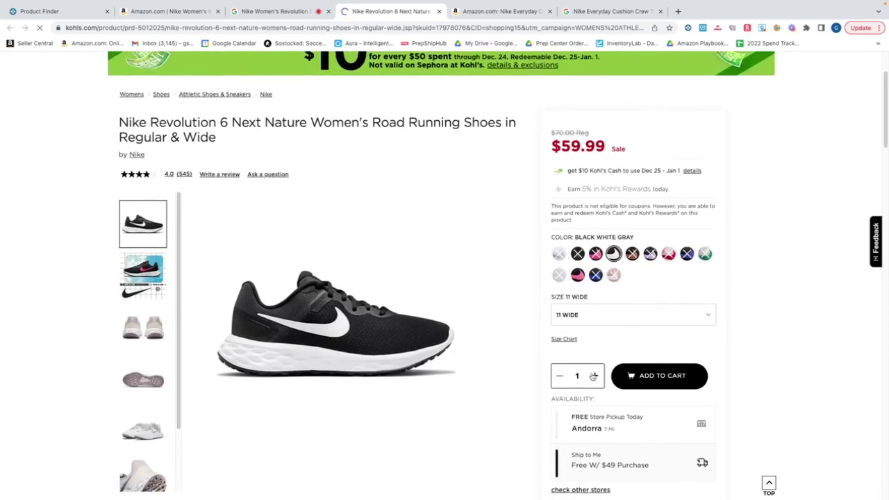
{"action": "left_click", "coordinate": [594, 376]}
{"action": "left_click", "coordinate": [594, 376]}
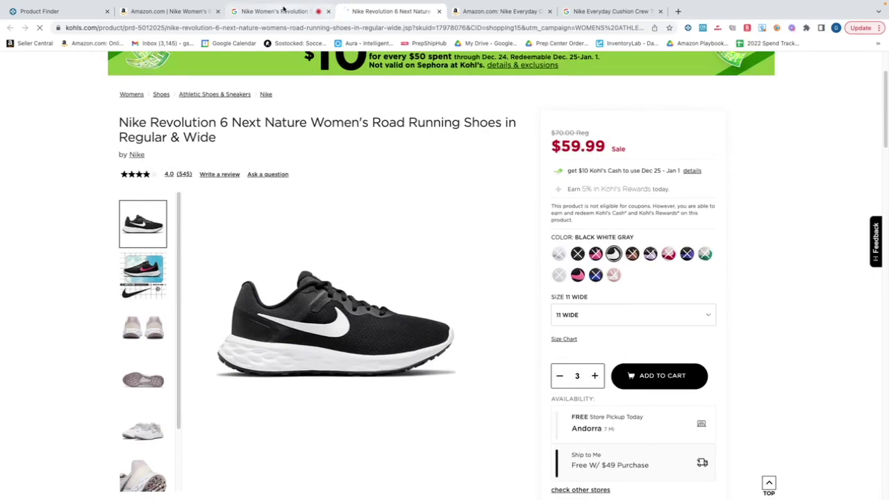
Return to the running shoe's Amazon listing and review its SellerAmp profit and ROI figures
{"action": "left_click", "coordinate": [175, 12]}
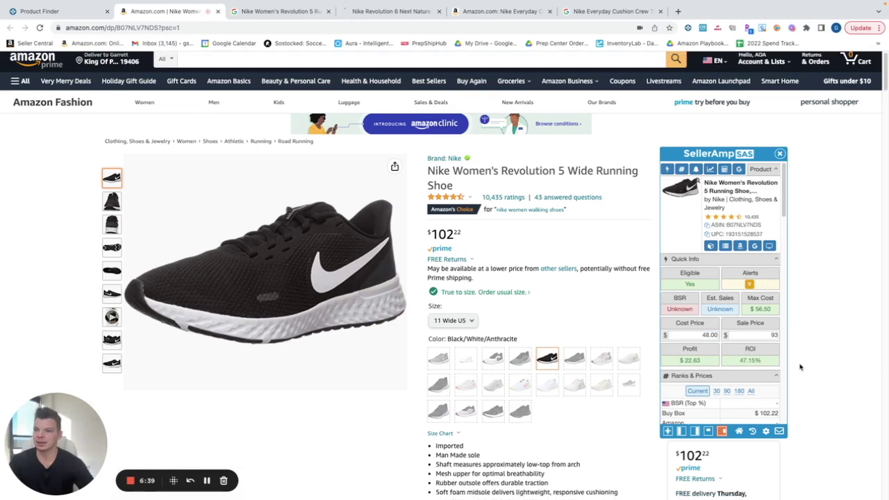
{"action": "scroll", "coordinate": [800, 367], "scroll_direction": "down", "scroll_amount": 1}
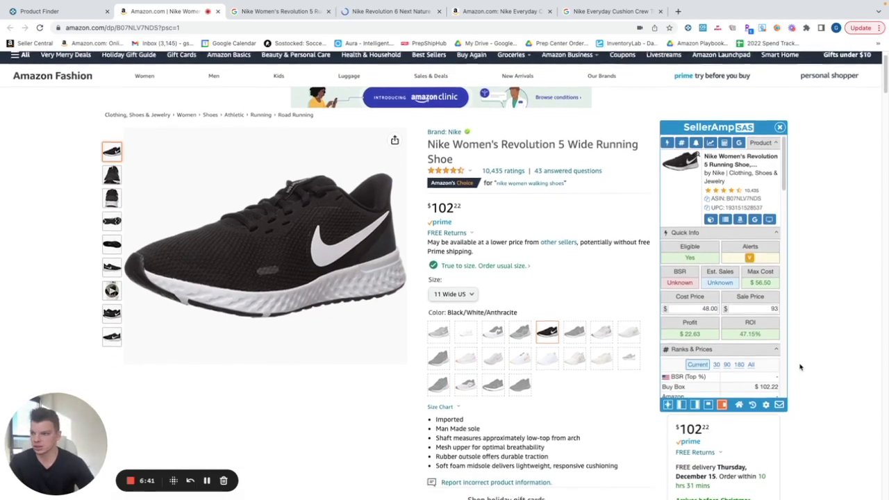
{"action": "scroll", "coordinate": [800, 366], "scroll_direction": "down", "scroll_amount": 1}
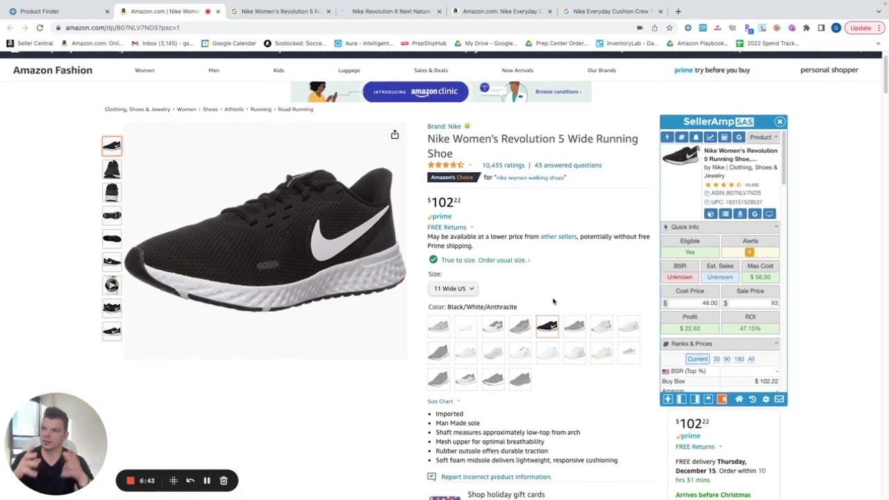
Go back to the Keepa Product Finder results and examine the Nike shoes' and socks' Buy Box prices and sales rank columns
{"action": "left_click", "coordinate": [66, 13]}
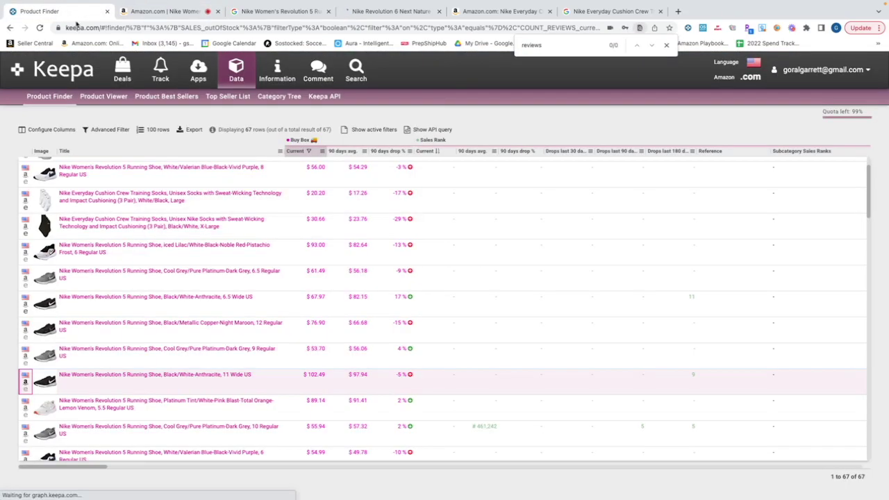
{"action": "scroll", "coordinate": [292, 328], "scroll_direction": "down", "scroll_amount": 1}
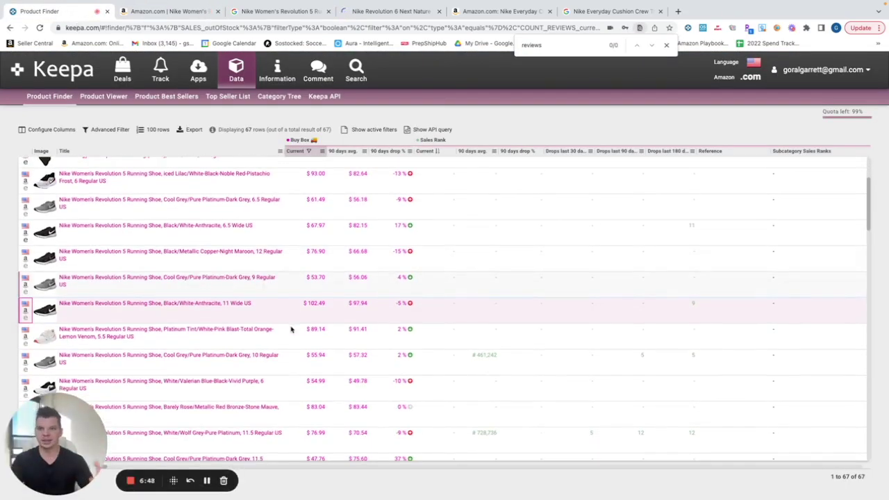
{"action": "mouse_move", "coordinate": [175, 328]}
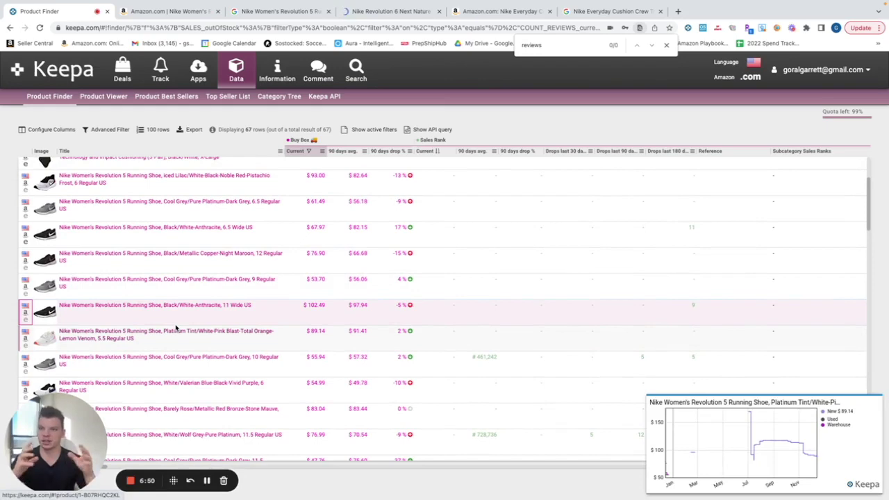
{"action": "scroll", "coordinate": [180, 325], "scroll_direction": "down", "scroll_amount": 2}
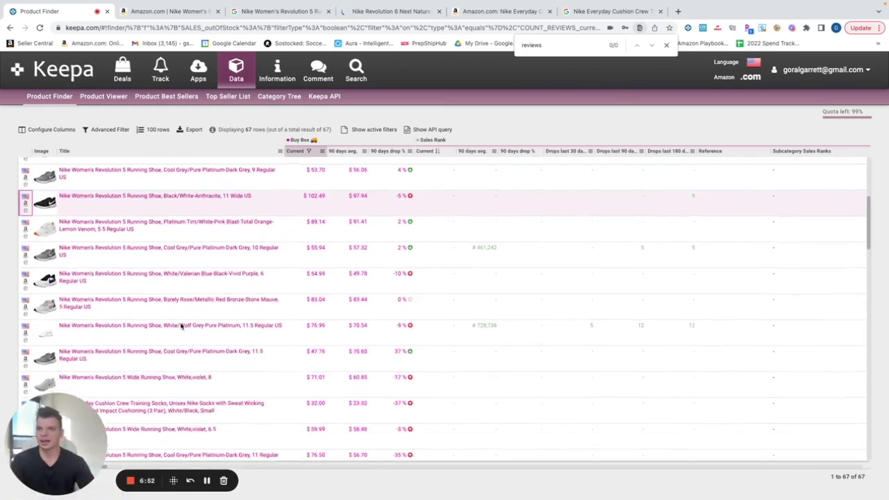
{"action": "scroll", "coordinate": [181, 325], "scroll_direction": "up", "scroll_amount": 3}
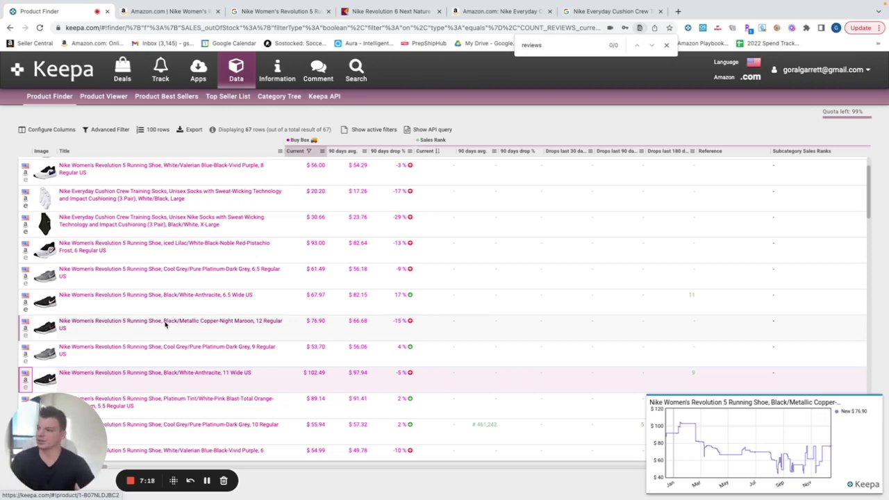
{"action": "scroll", "coordinate": [234, 358], "scroll_direction": "down", "scroll_amount": 1}
{"action": "scroll", "coordinate": [516, 319], "scroll_direction": "down", "scroll_amount": 3}
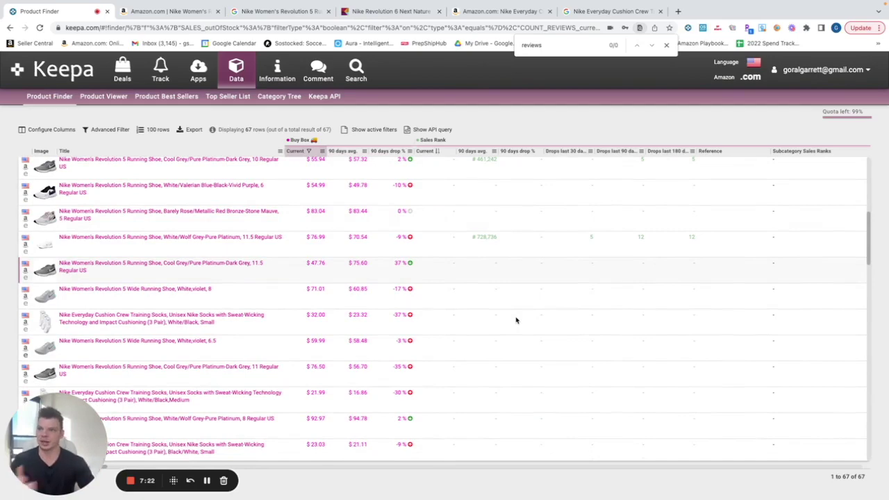
{"action": "scroll", "coordinate": [517, 319], "scroll_direction": "up", "scroll_amount": 1}
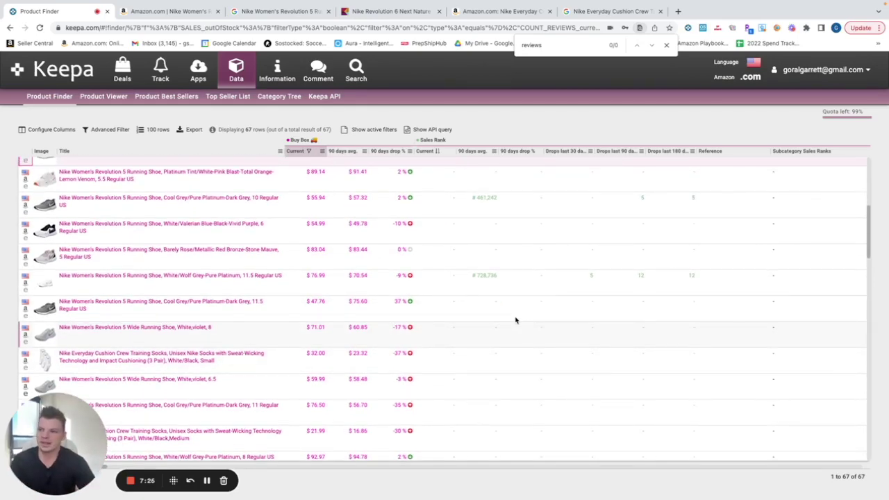
{"action": "scroll", "coordinate": [516, 319], "scroll_direction": "up", "scroll_amount": 3}
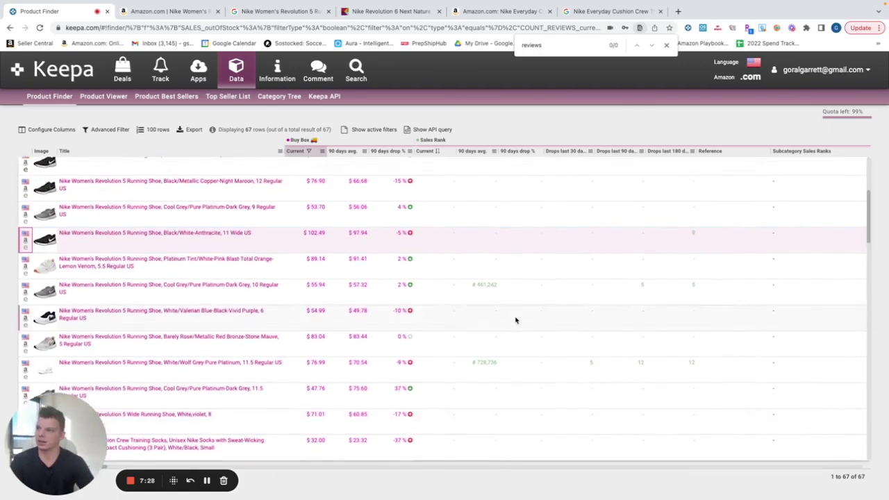